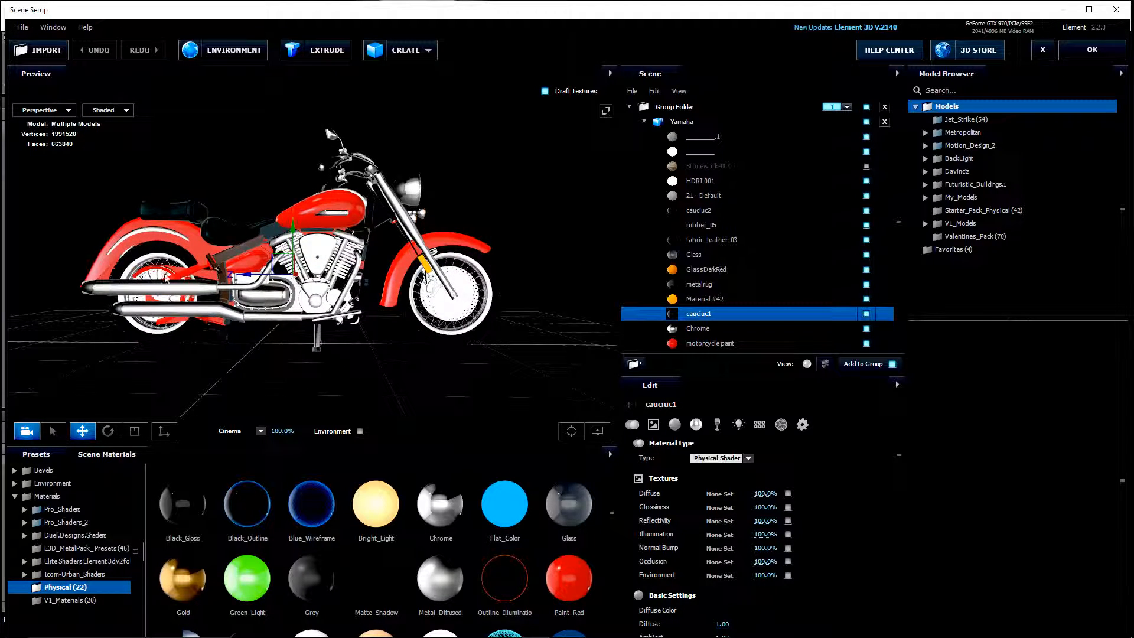
Step: In the top view, unlock the anchor point and shift it along X onto the motorcycle's center line
click(41, 111)
click(39, 124)
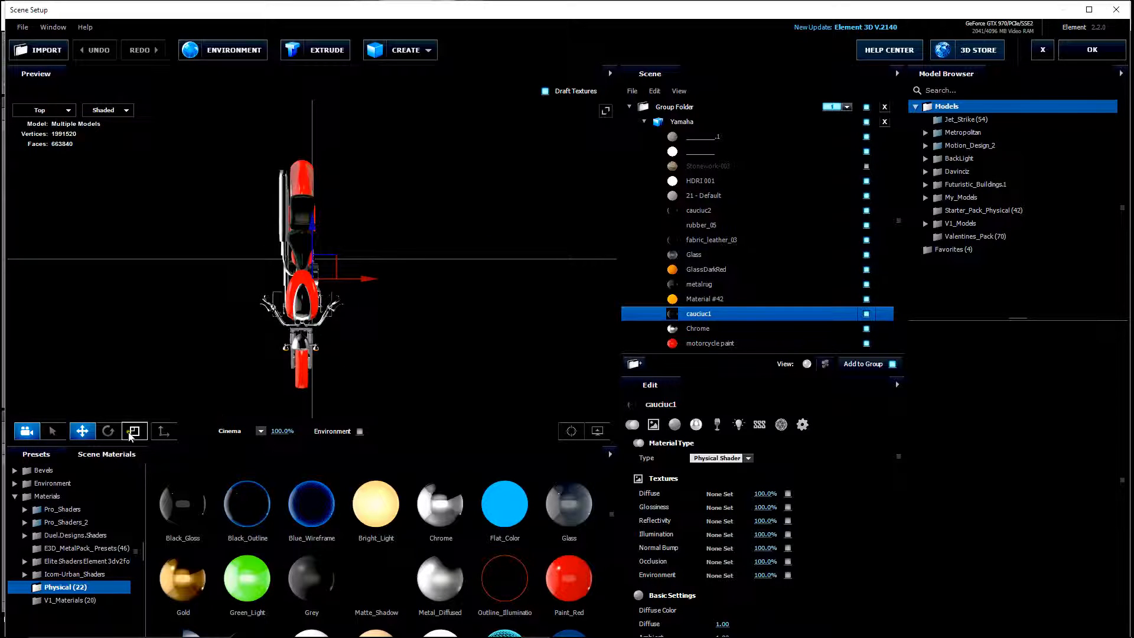
click(163, 430)
drag(358, 282, 346, 284)
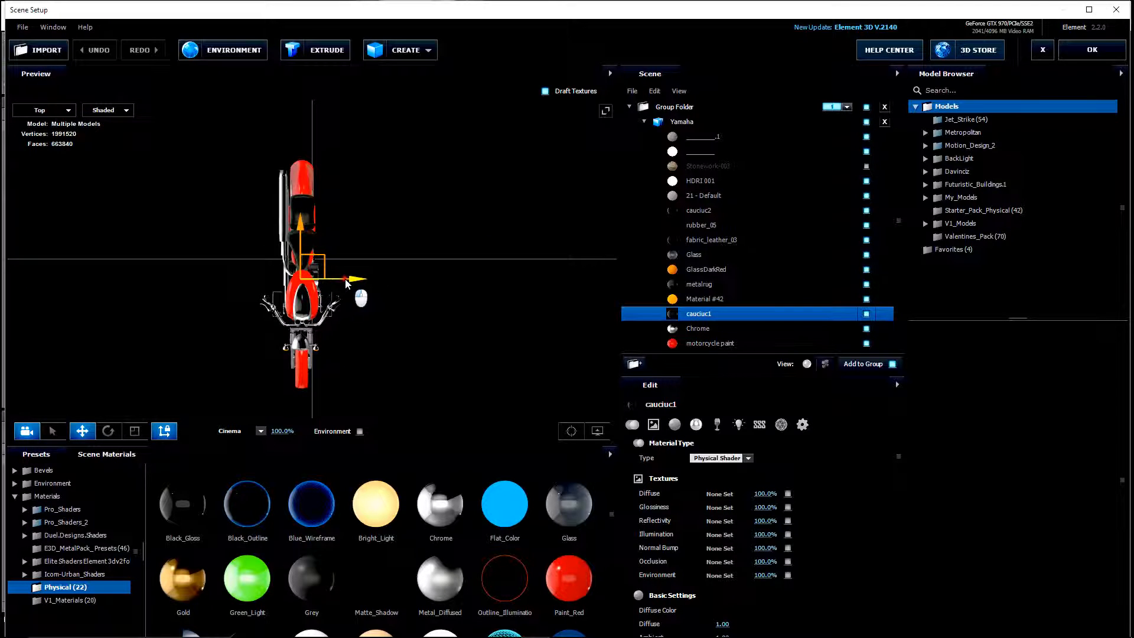
Step: In the right view, shift the anchor point slightly along Z and down toward the engine's center, and return to the perspective view
click(53, 110)
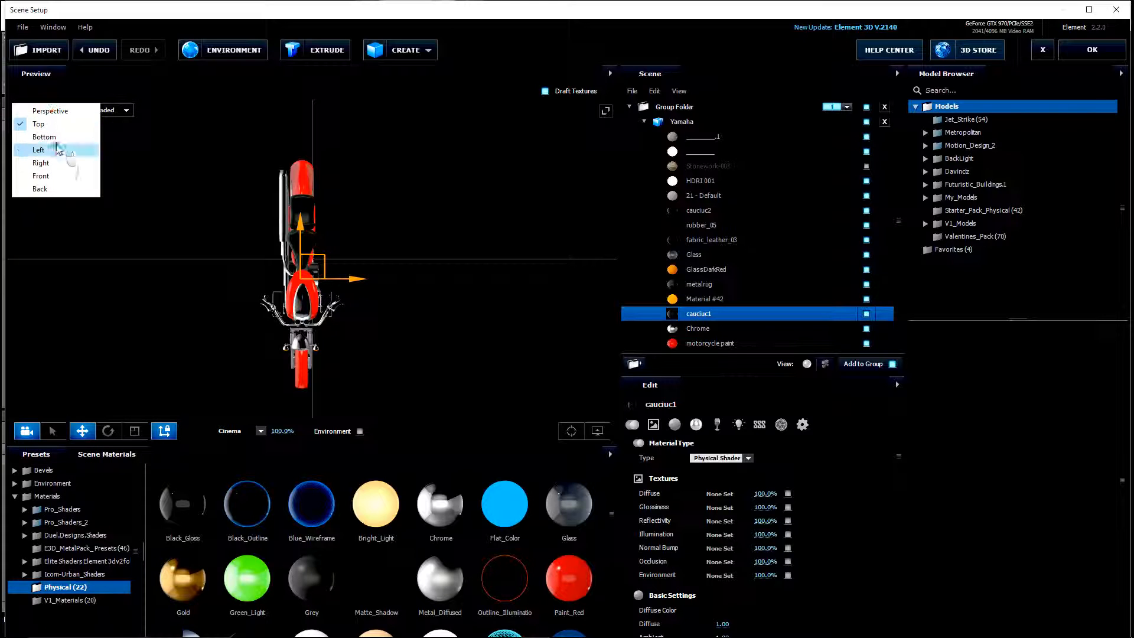
click(41, 162)
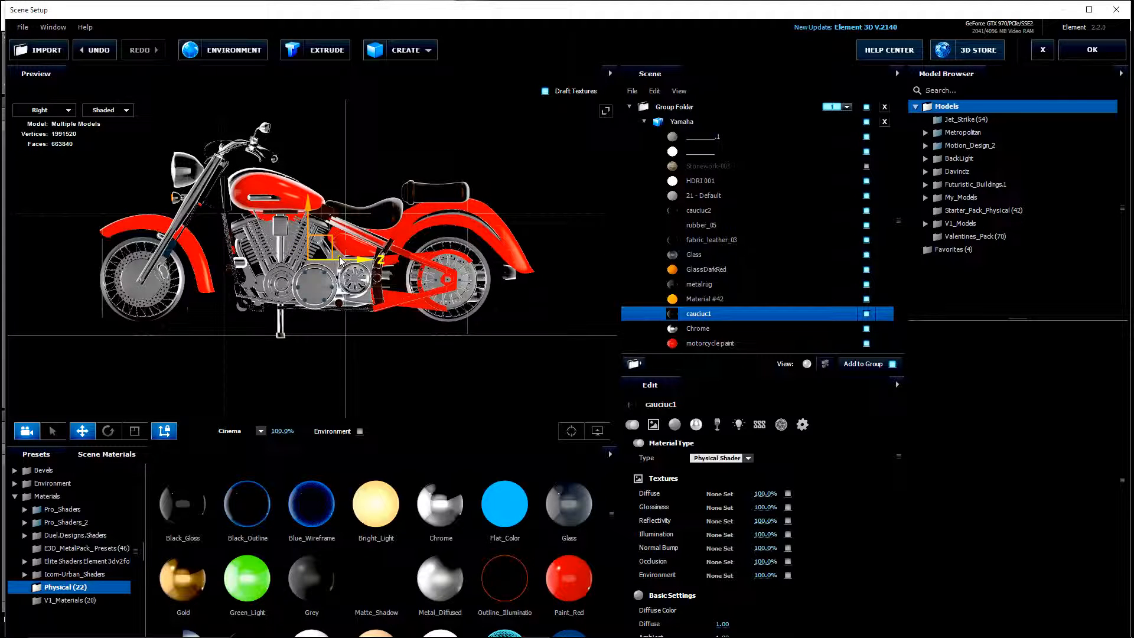
drag(340, 260, 338, 261)
drag(304, 216, 305, 218)
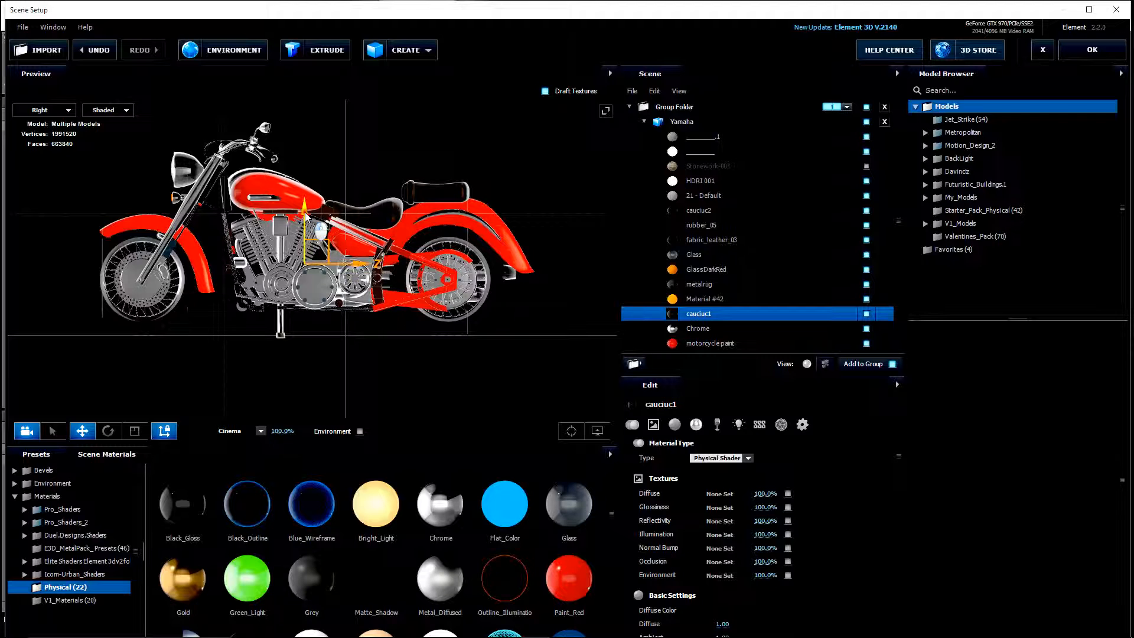
click(45, 111)
click(45, 111)
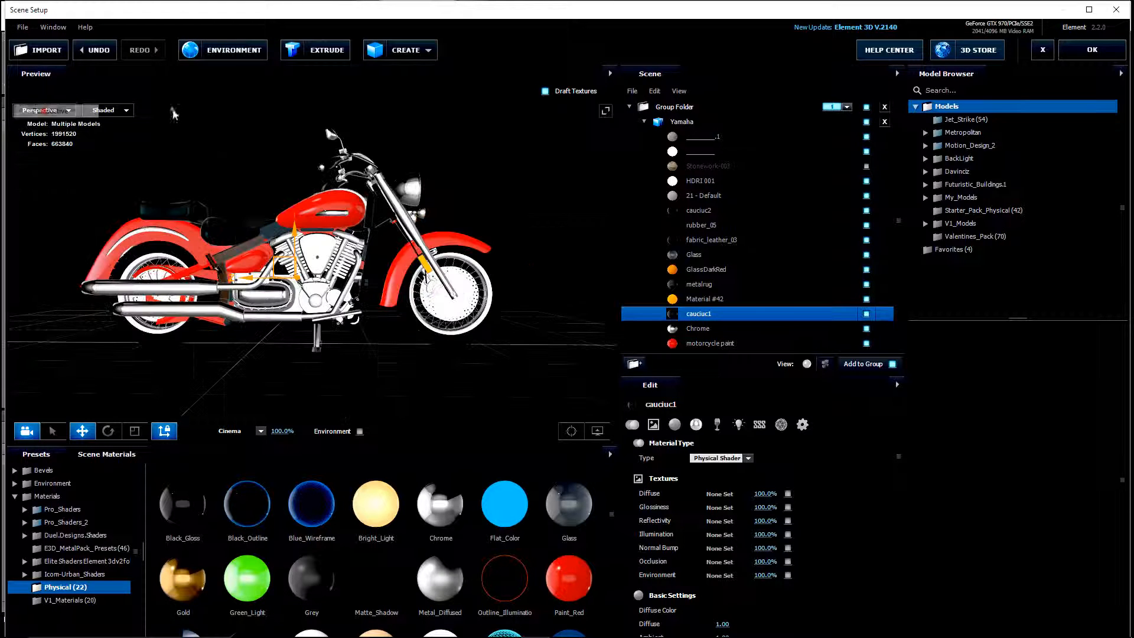
Step: Replace the scene's environment texture with the Town image from the V1_Environment folder
drag(414, 296, 395, 144)
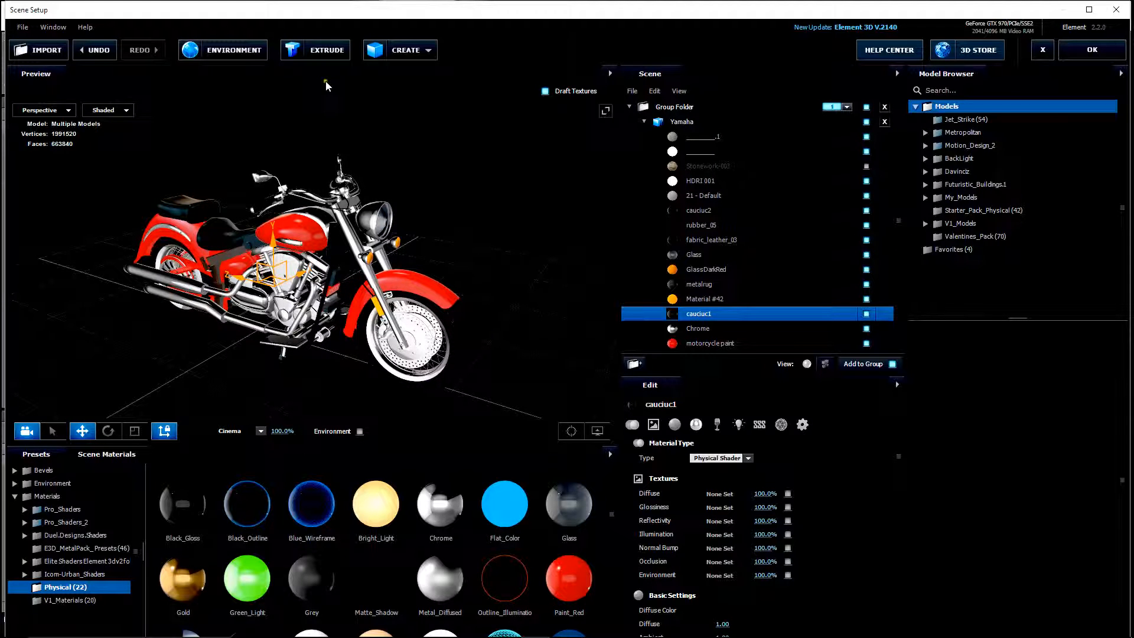
click(234, 54)
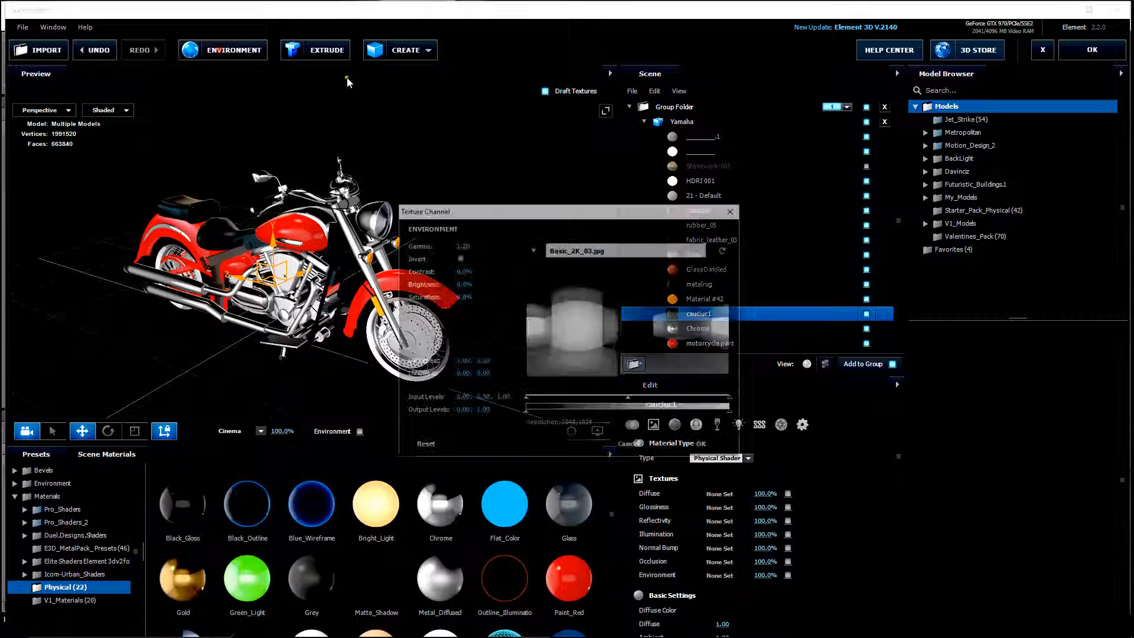
click(537, 250)
click(561, 249)
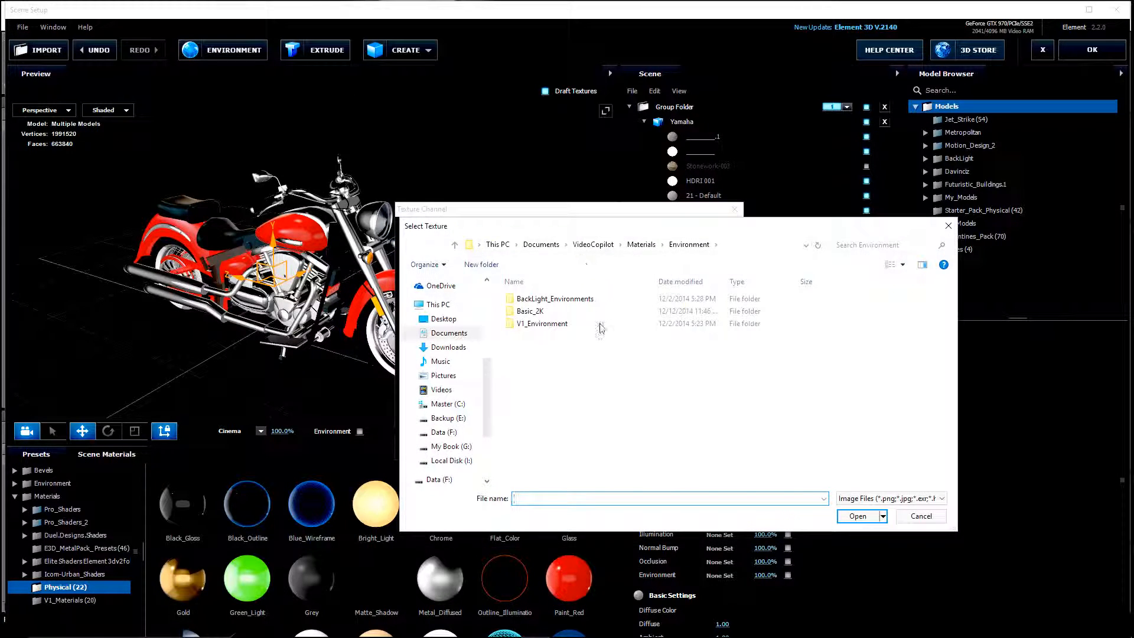
double_click(540, 324)
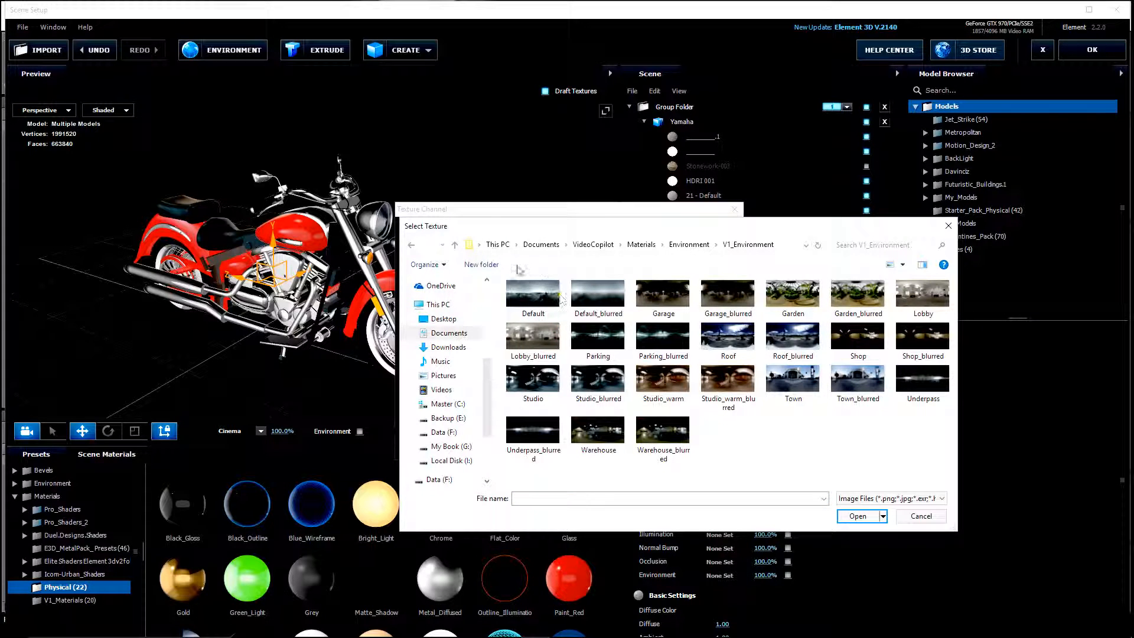
click(793, 378)
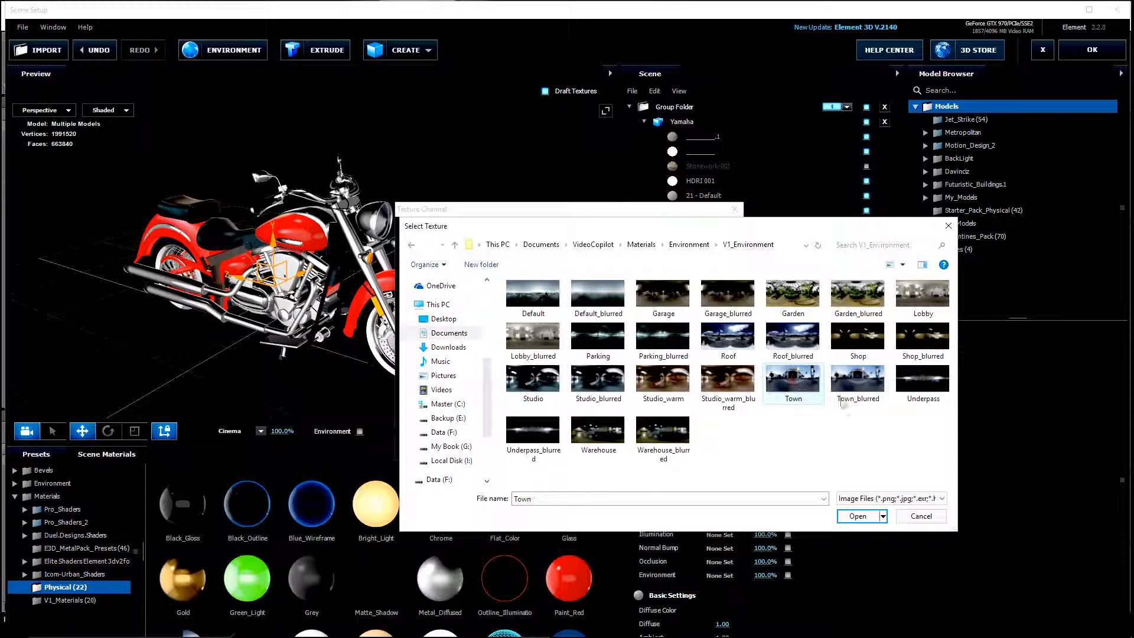
click(858, 516)
click(705, 447)
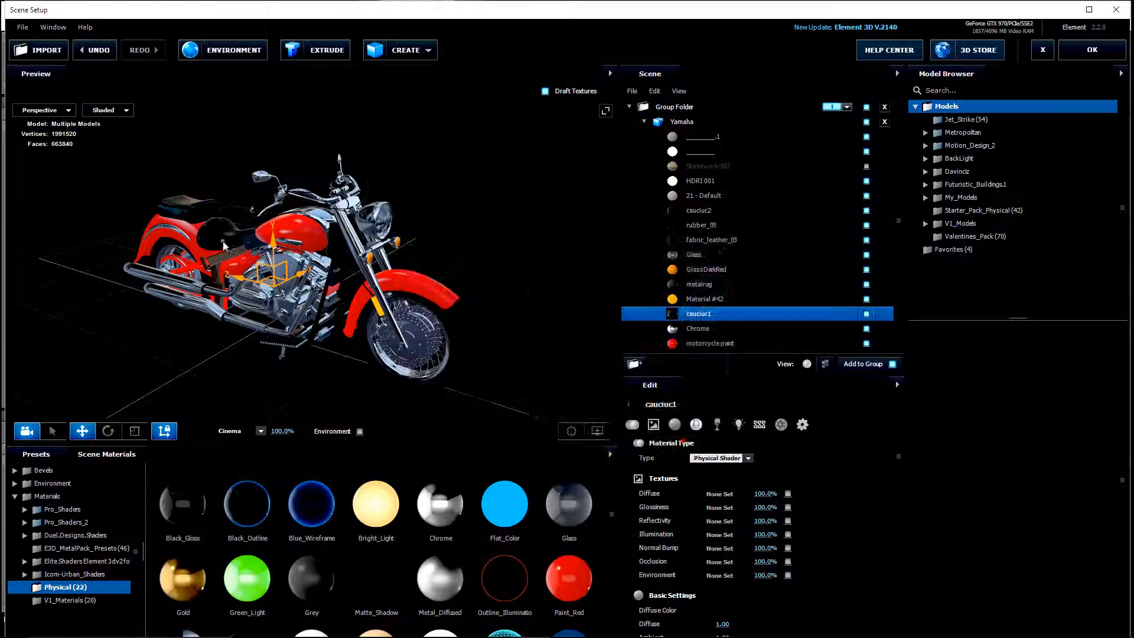
Step: Select the front fender's motorcycle paint material and set its diffuse color to the darker red C70707
drag(225, 255, 324, 315)
click(428, 284)
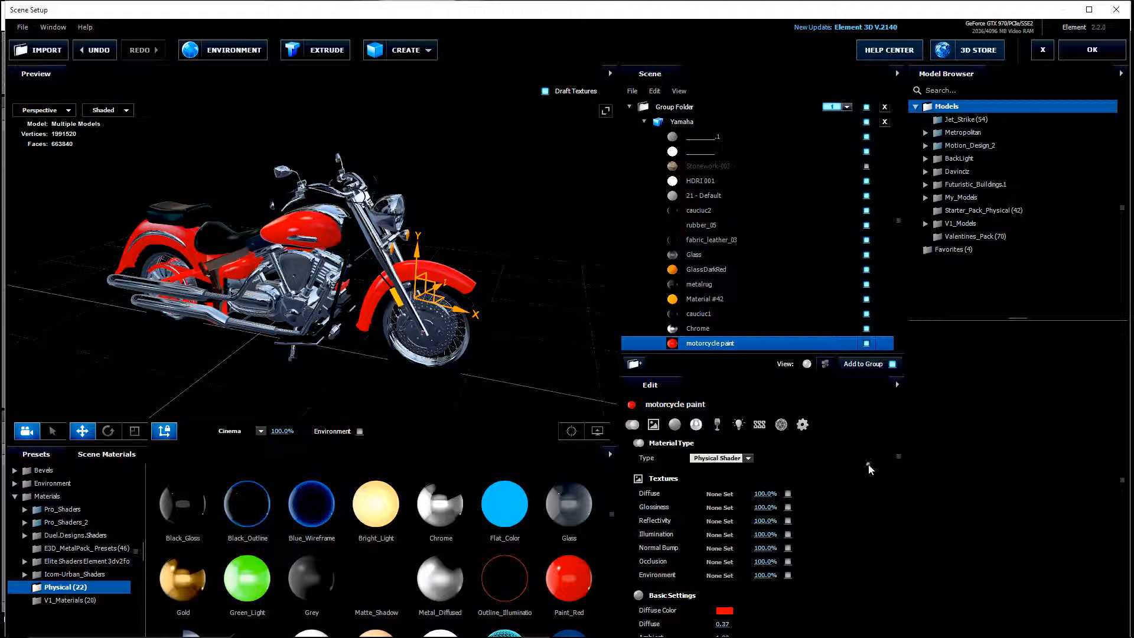
scroll(896, 457, down, 3)
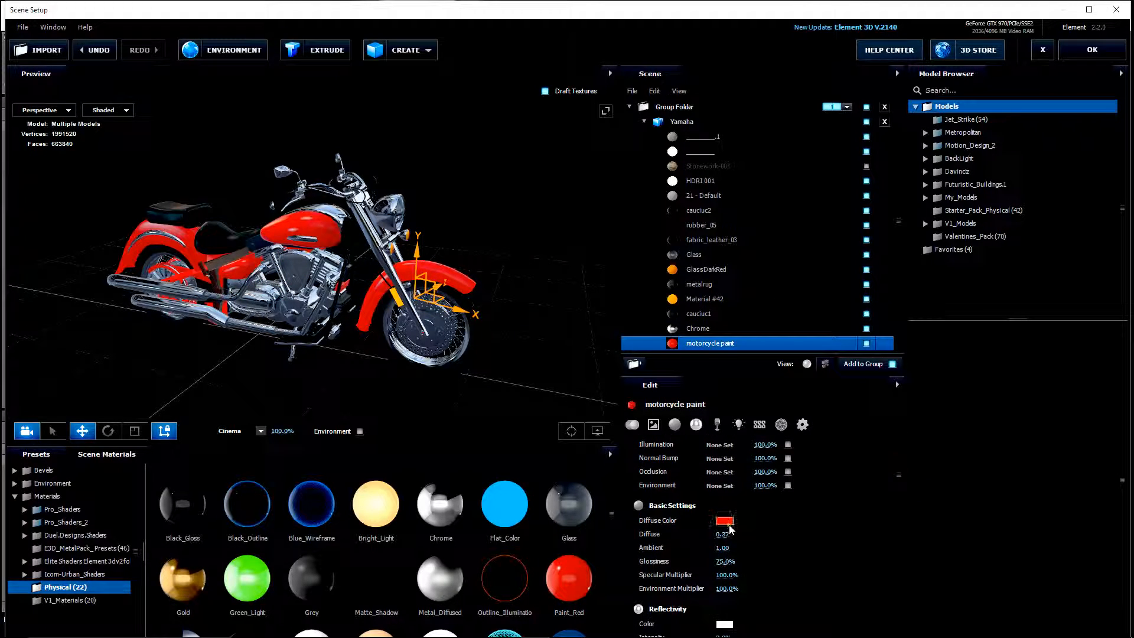
click(725, 520)
click(764, 499)
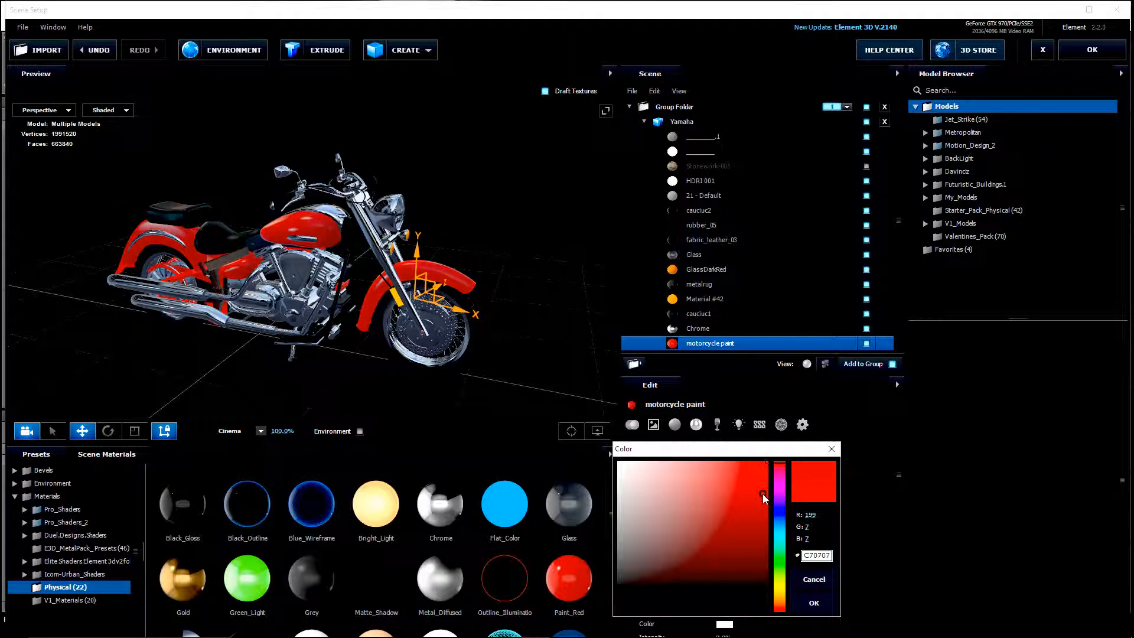
click(804, 599)
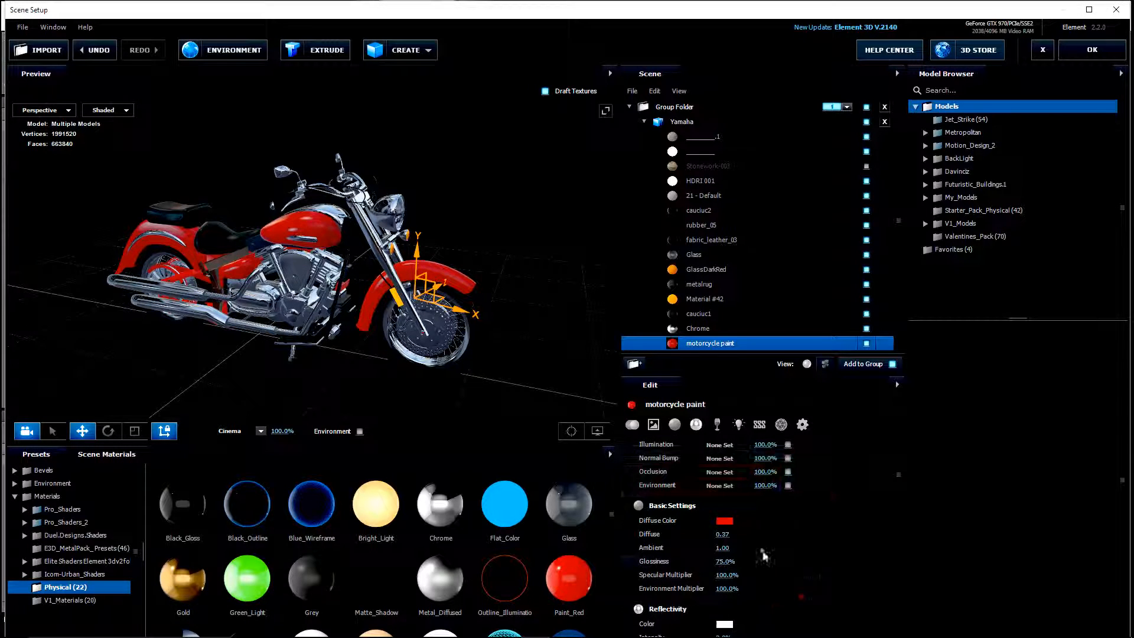
Step: Set the motorcycle paint's diffuse to 0.94, glossiness to 99% and reflectivity intensity to 46%
drag(724, 535, 755, 538)
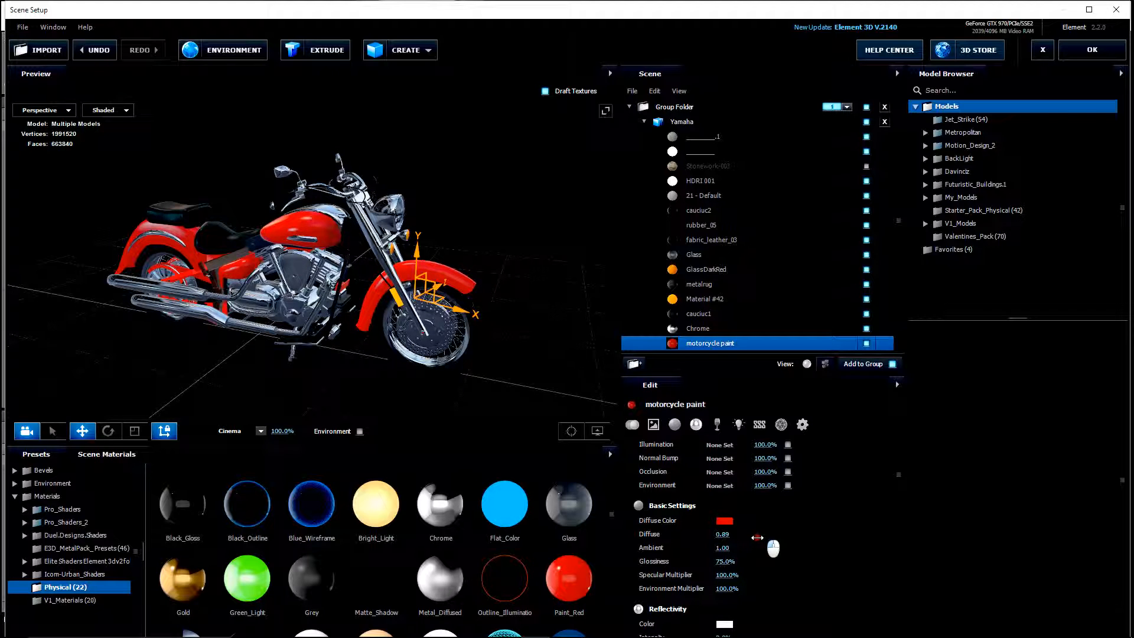
drag(725, 561, 762, 563)
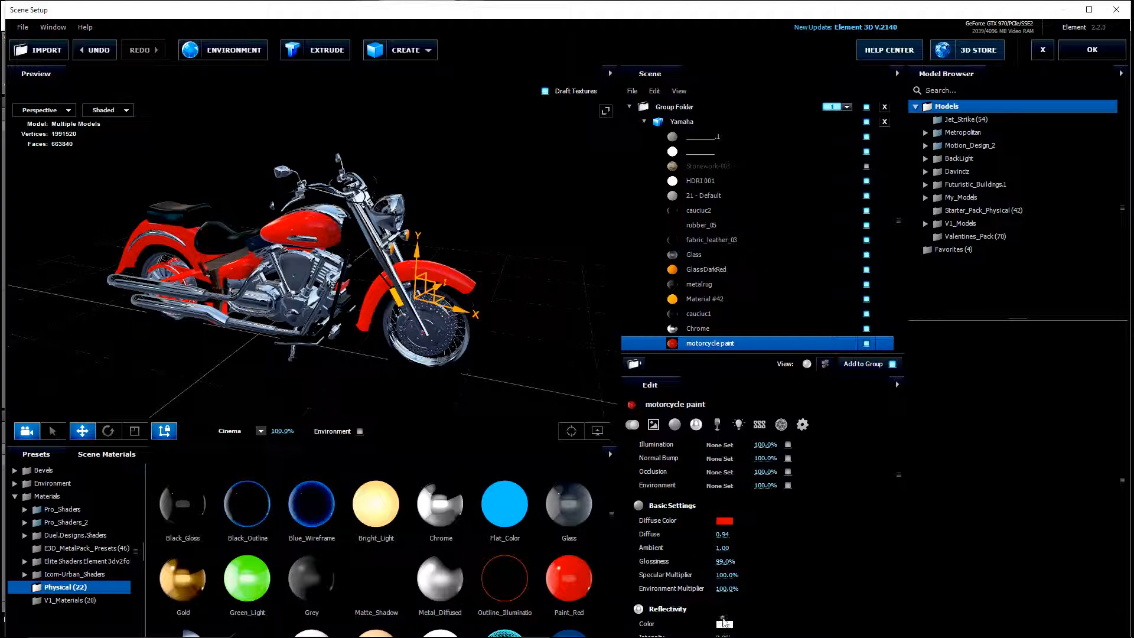
scroll(898, 483, down, 2)
drag(722, 589, 763, 587)
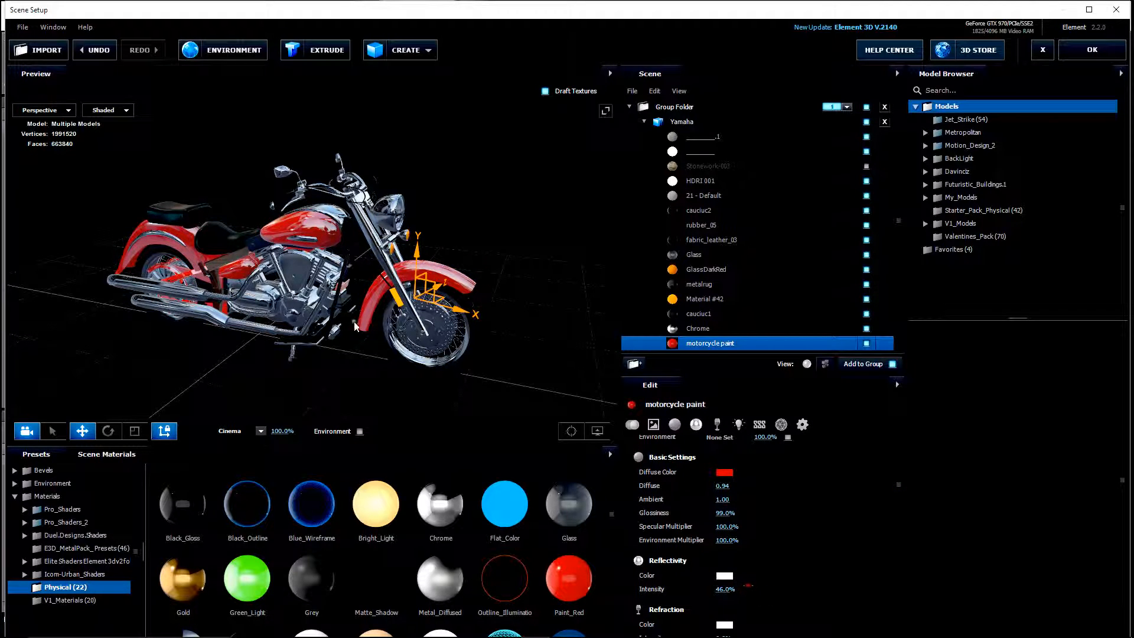
Step: Create a plane model under the motorcycle and scale it uniformly to about 2676.3% as a ground surface
mouse_move(319, 337)
mouse_down()
mouse_move(372, 342)
mouse_move(429, 376)
mouse_move(343, 319)
mouse_move(367, 324)
mouse_move(335, 324)
mouse_move(348, 326)
mouse_move(345, 317)
mouse_up()
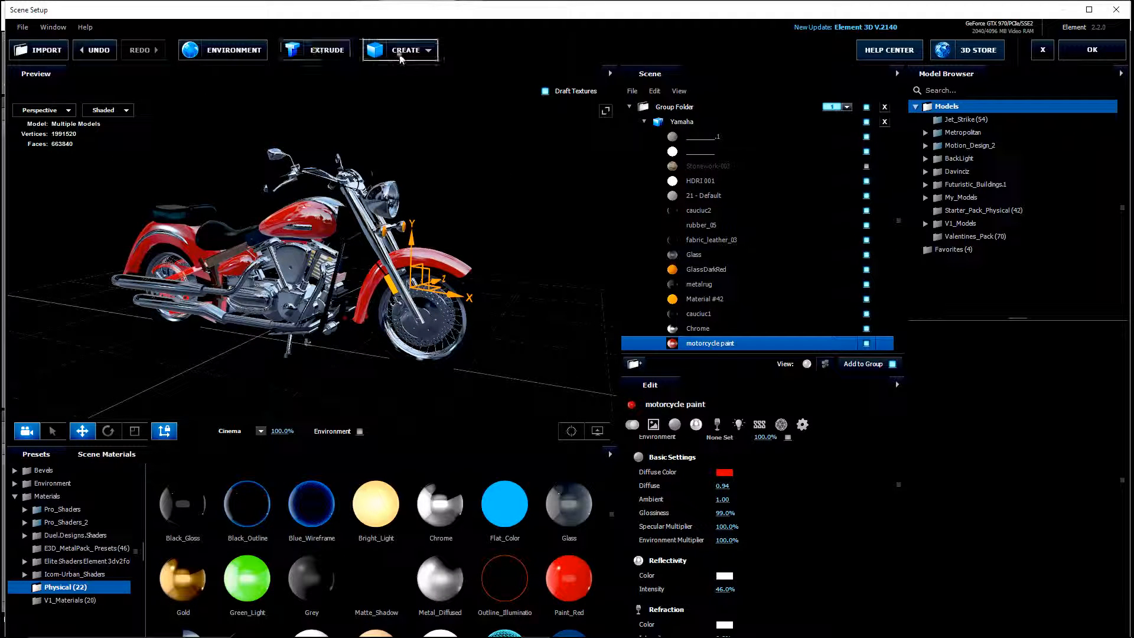
click(400, 52)
click(557, 77)
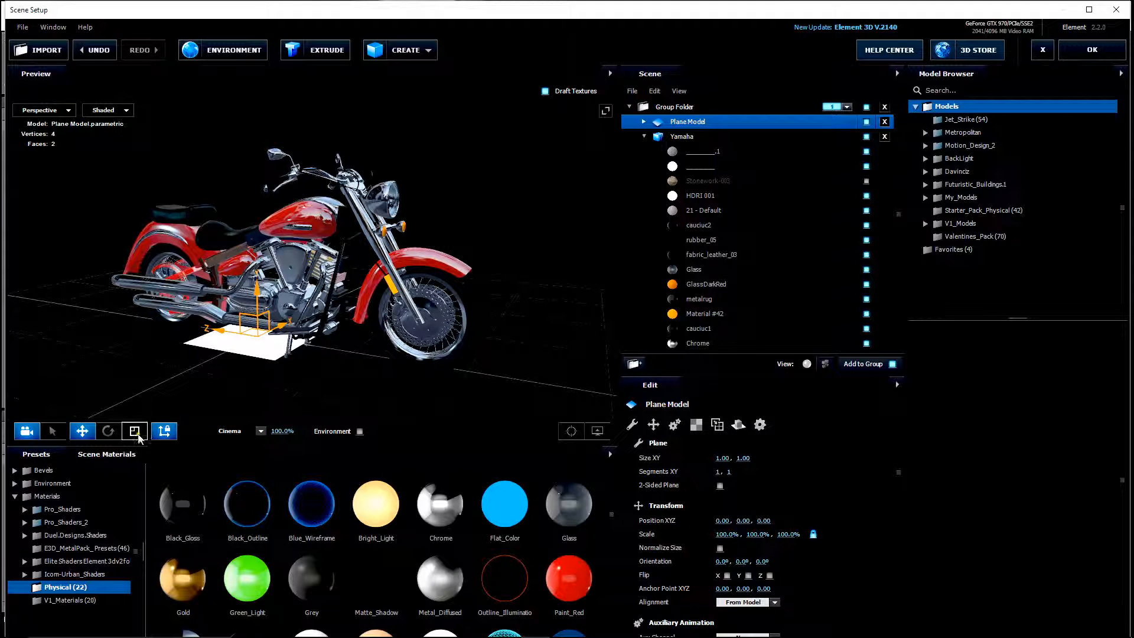
click(135, 432)
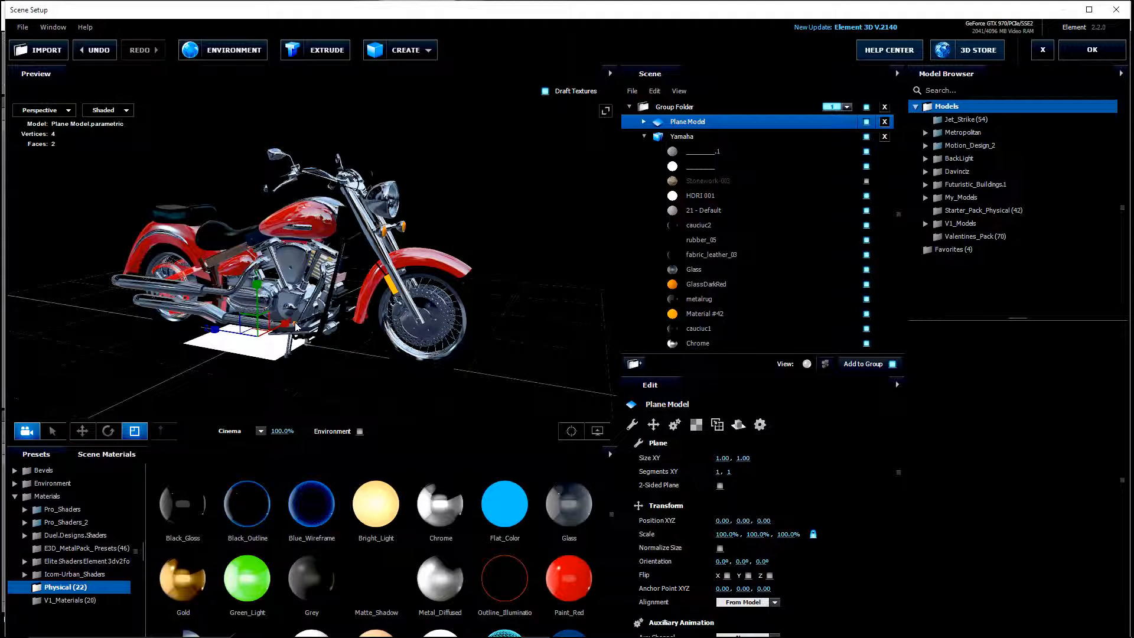
drag(296, 325, 1133, 71)
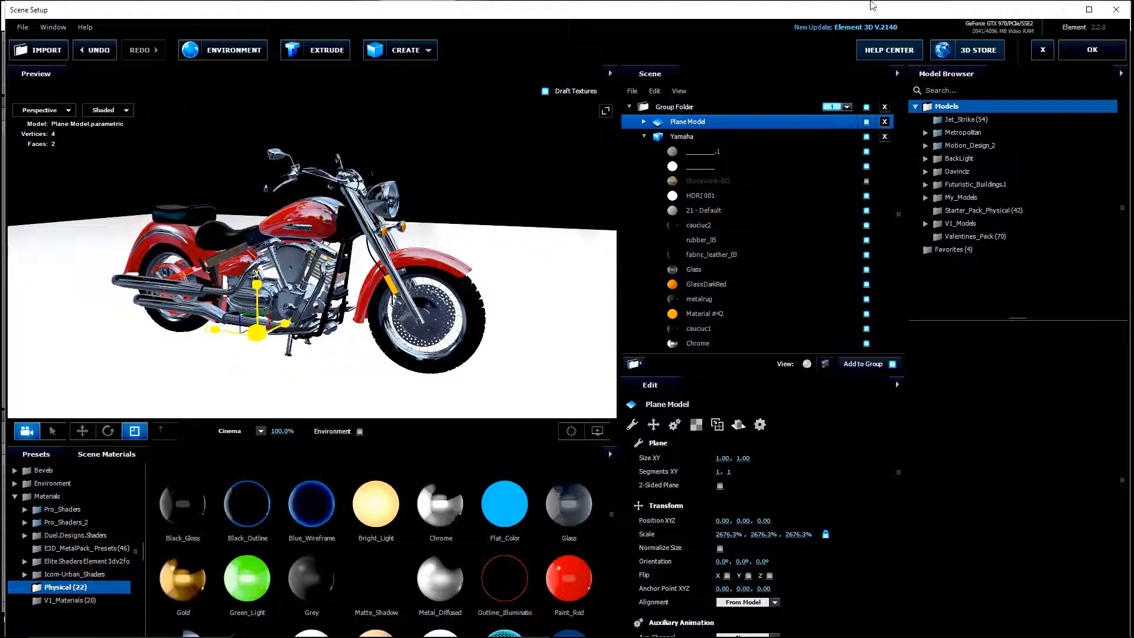
Step: In the top view, scale the ground plane to about 10108.8%, give it the Black_Gloss material and return to the perspective view
click(40, 109)
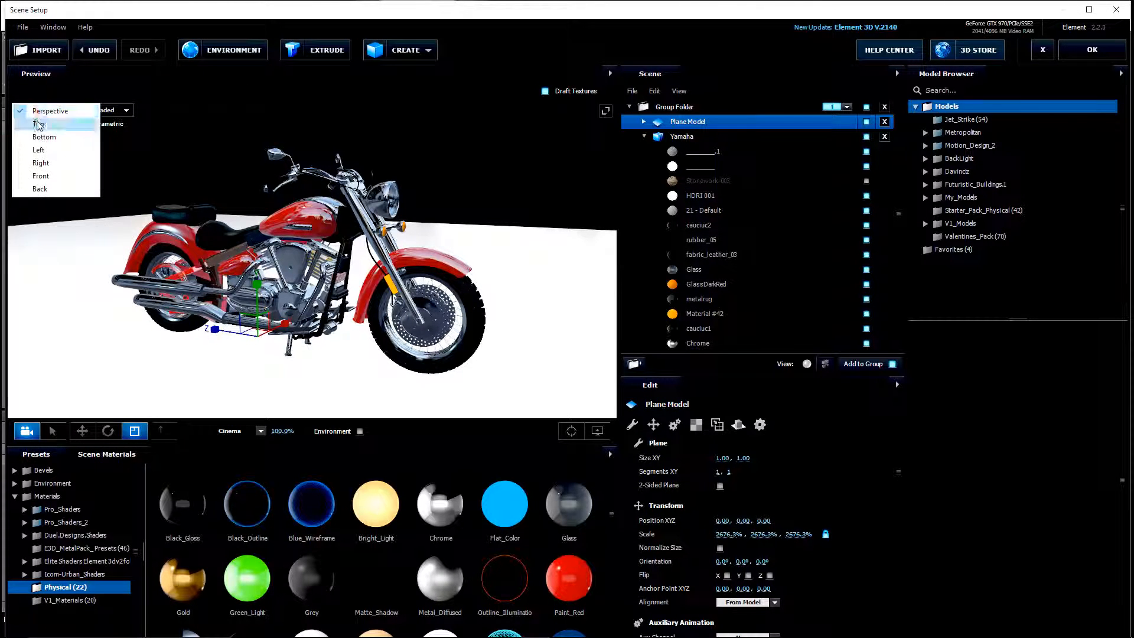
click(39, 124)
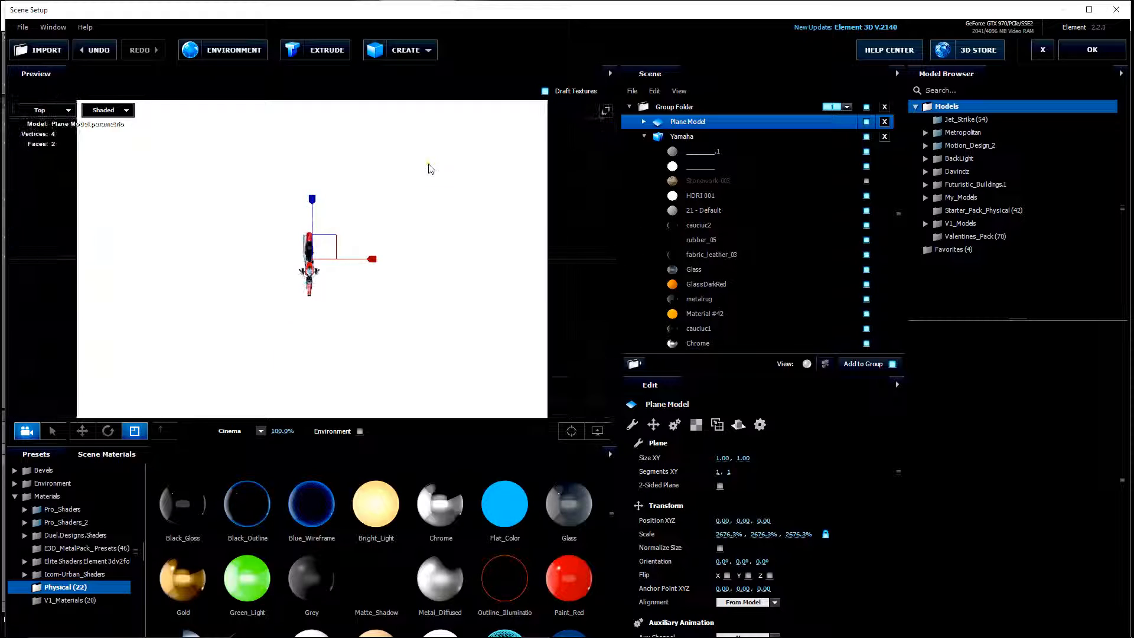
scroll(431, 169, down, 3)
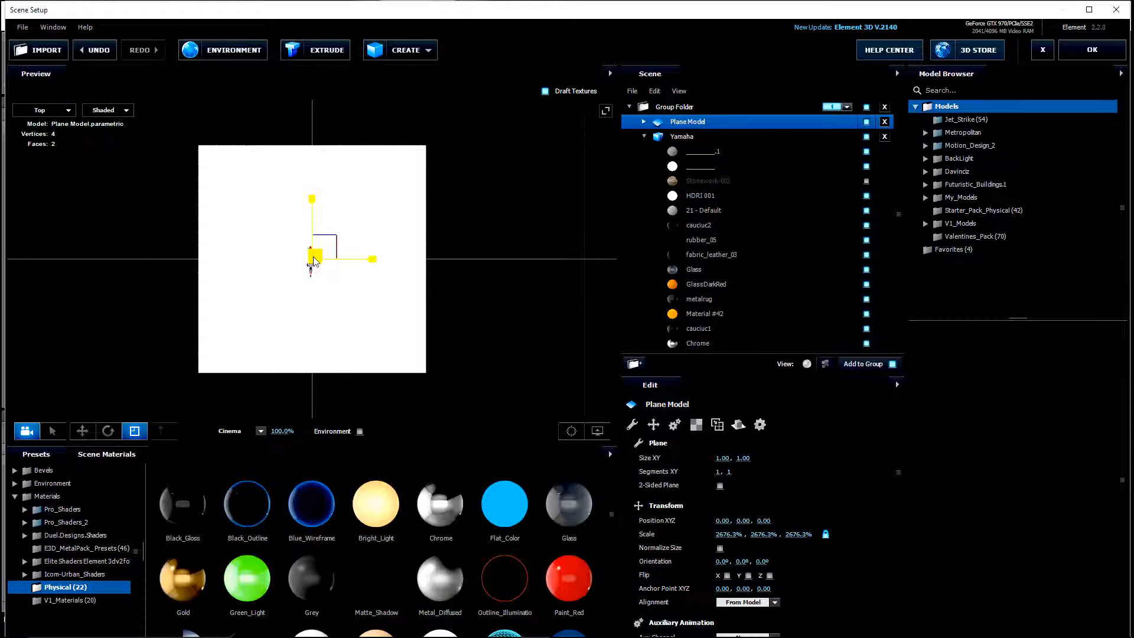
drag(313, 261, 616, 175)
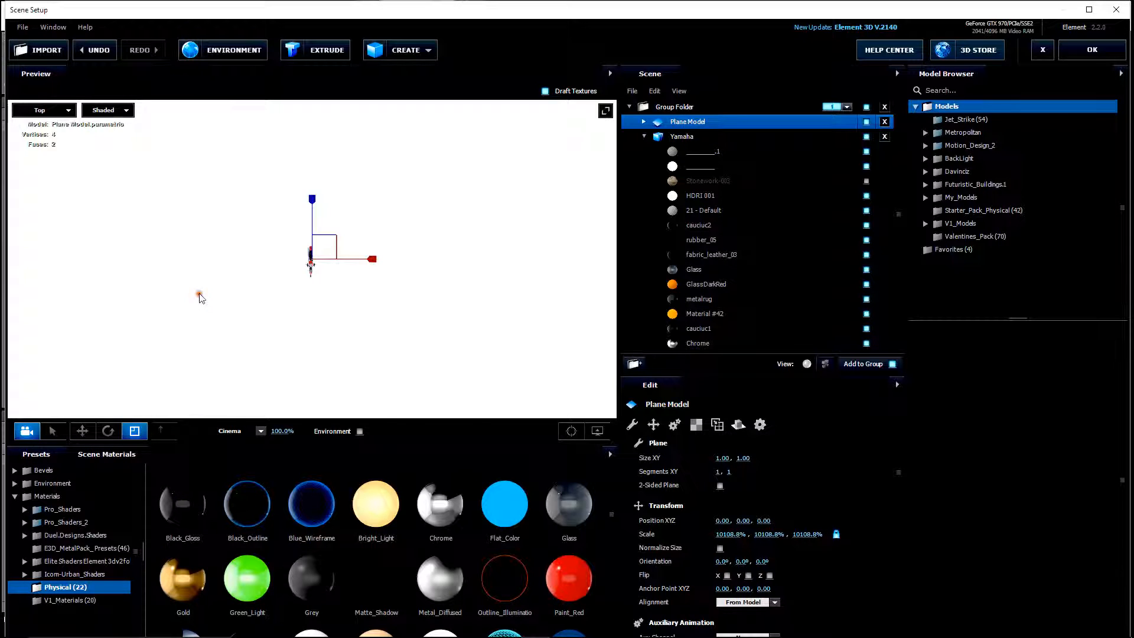
click(49, 110)
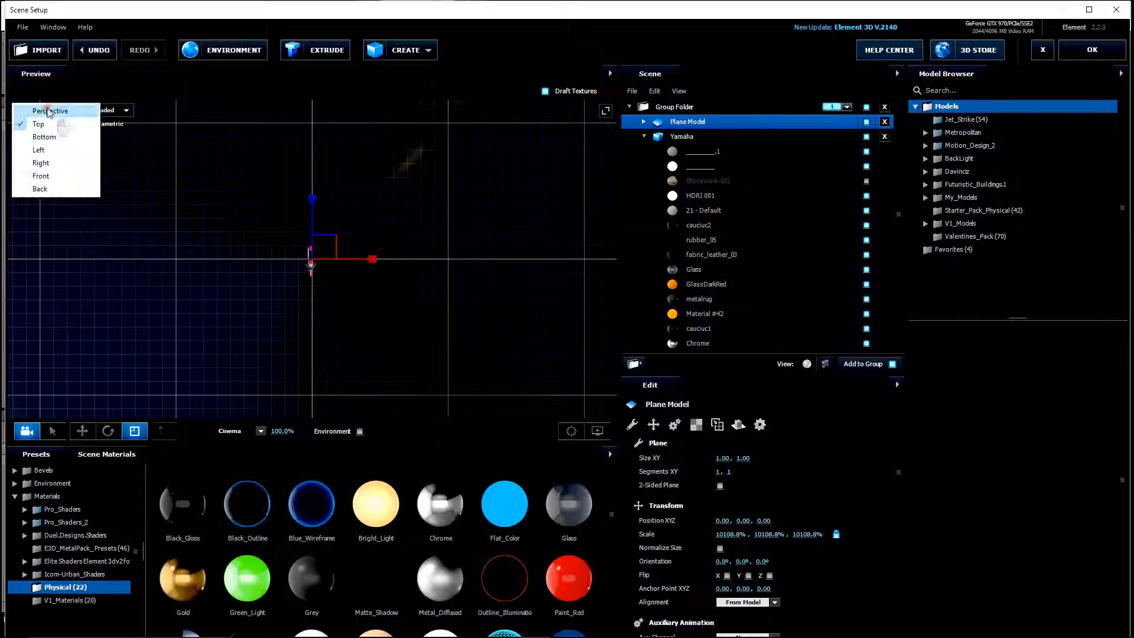
click(45, 112)
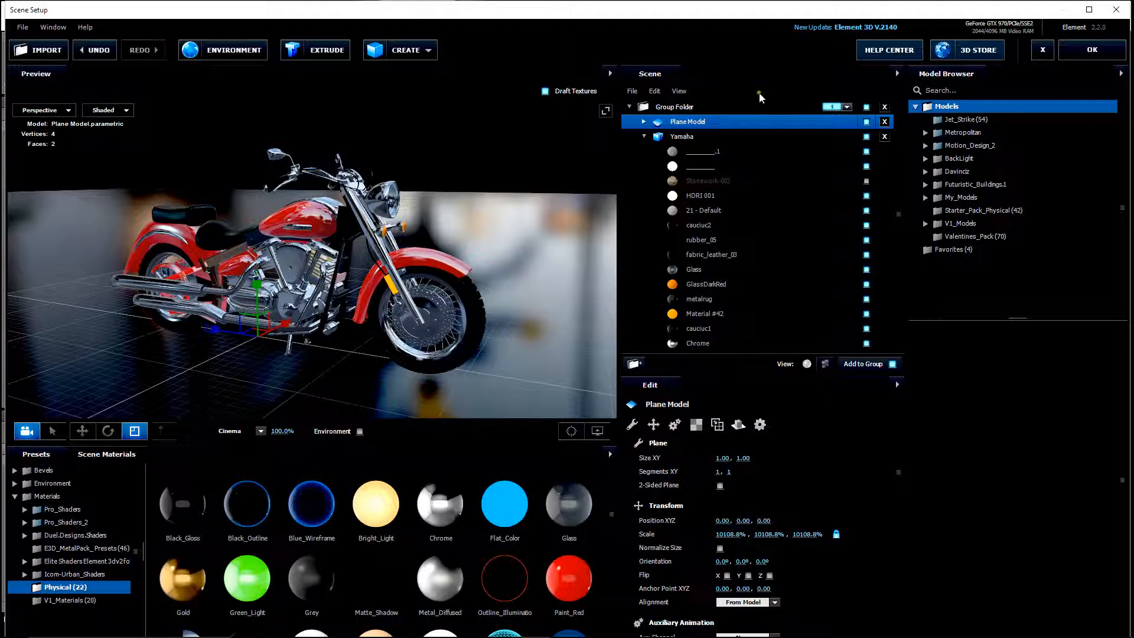
Step: Set the ground plane model's reflect mode to Mirror Surface
click(643, 121)
click(703, 137)
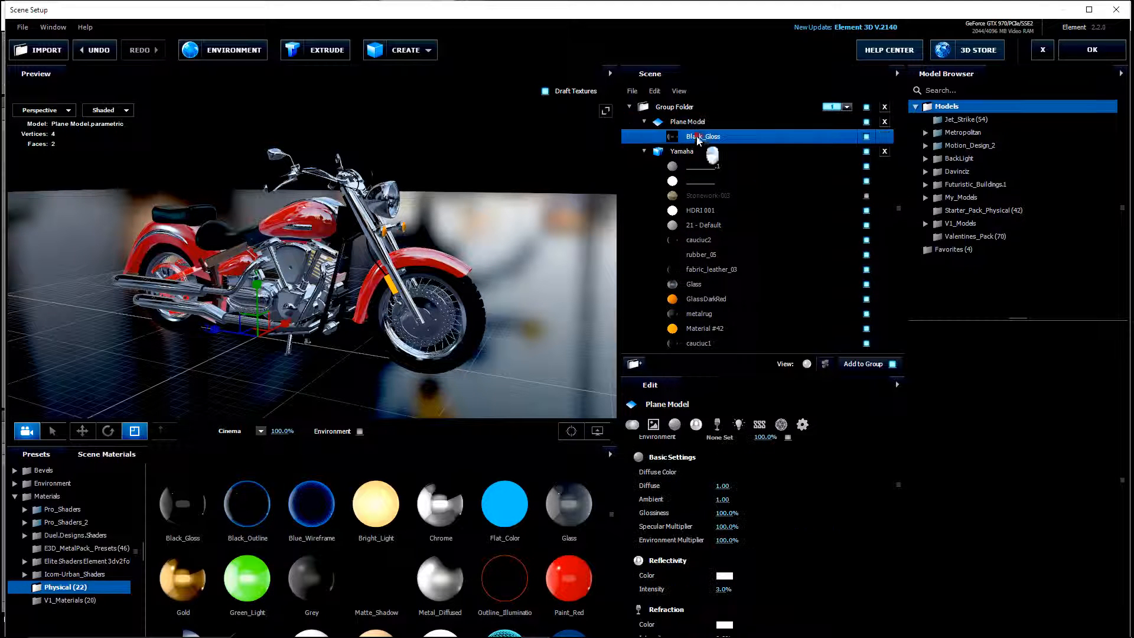
drag(899, 483, 888, 536)
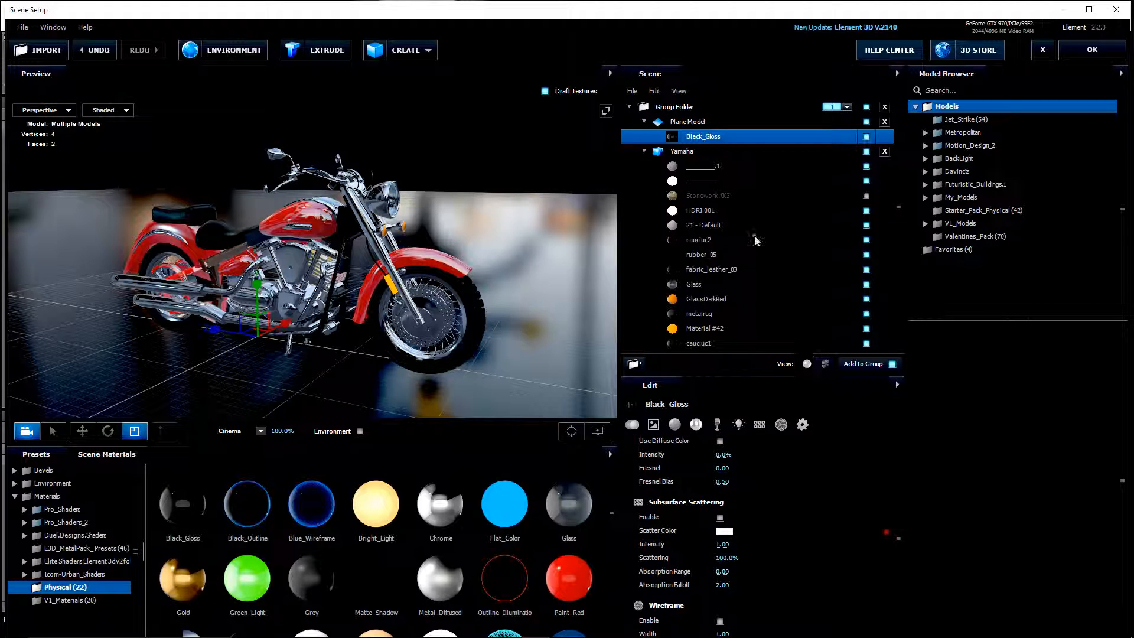
click(690, 121)
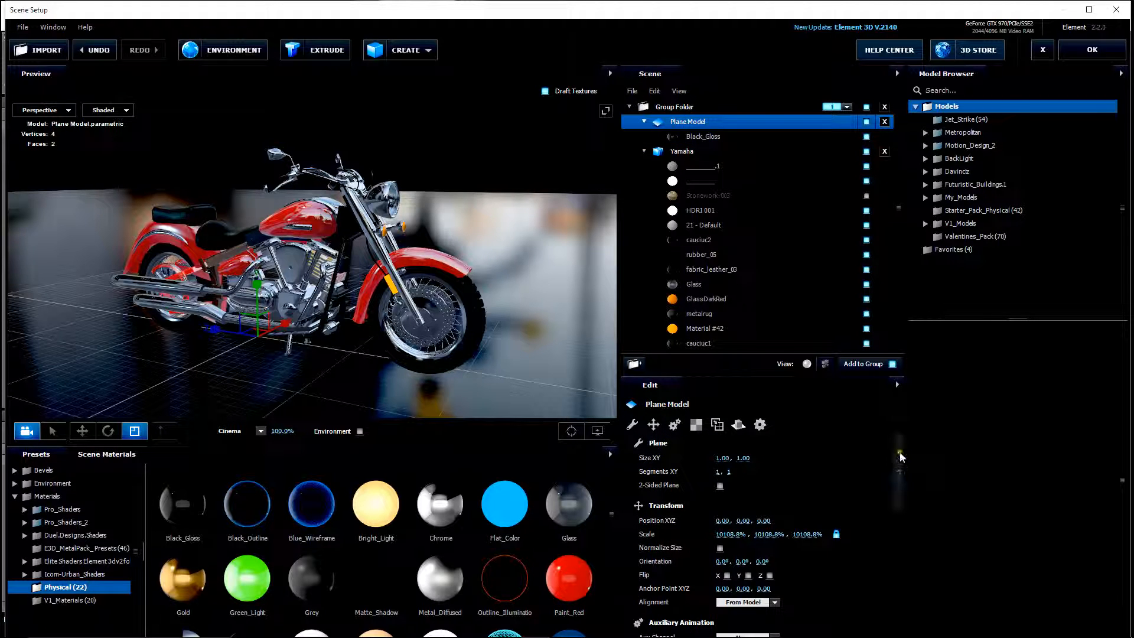
drag(899, 451, 907, 531)
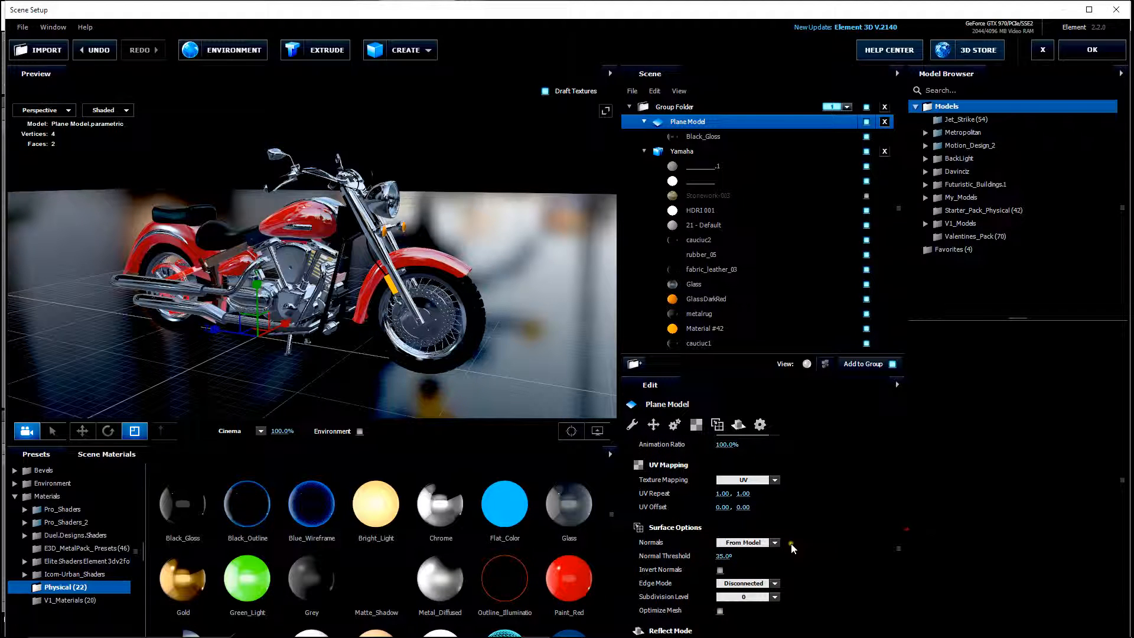
click(773, 542)
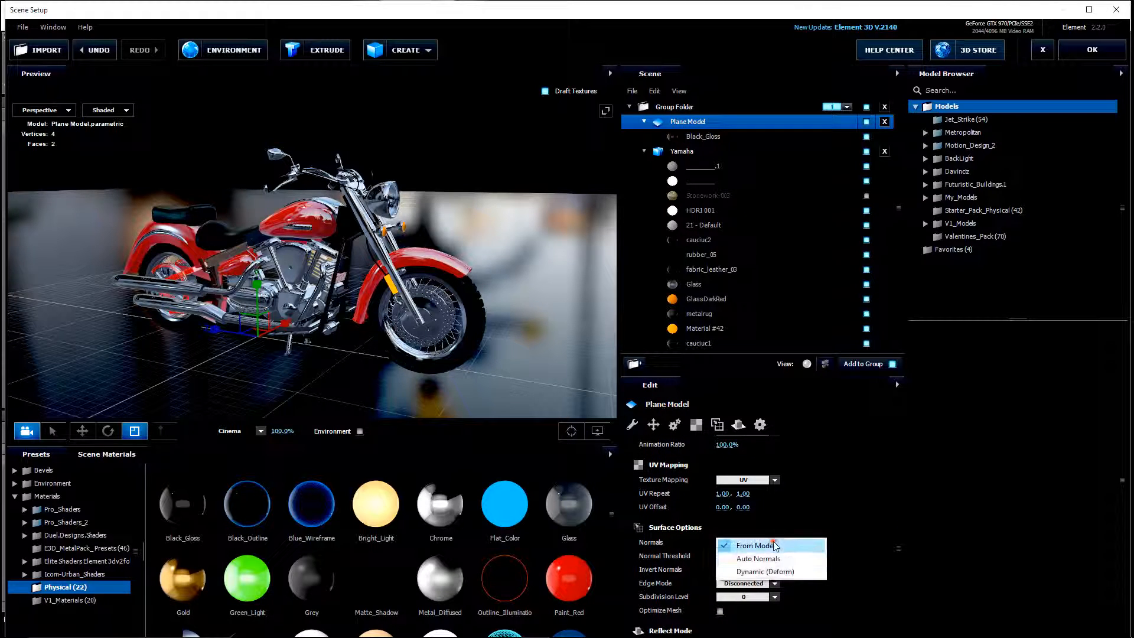
click(823, 503)
scroll(895, 553, down, 3)
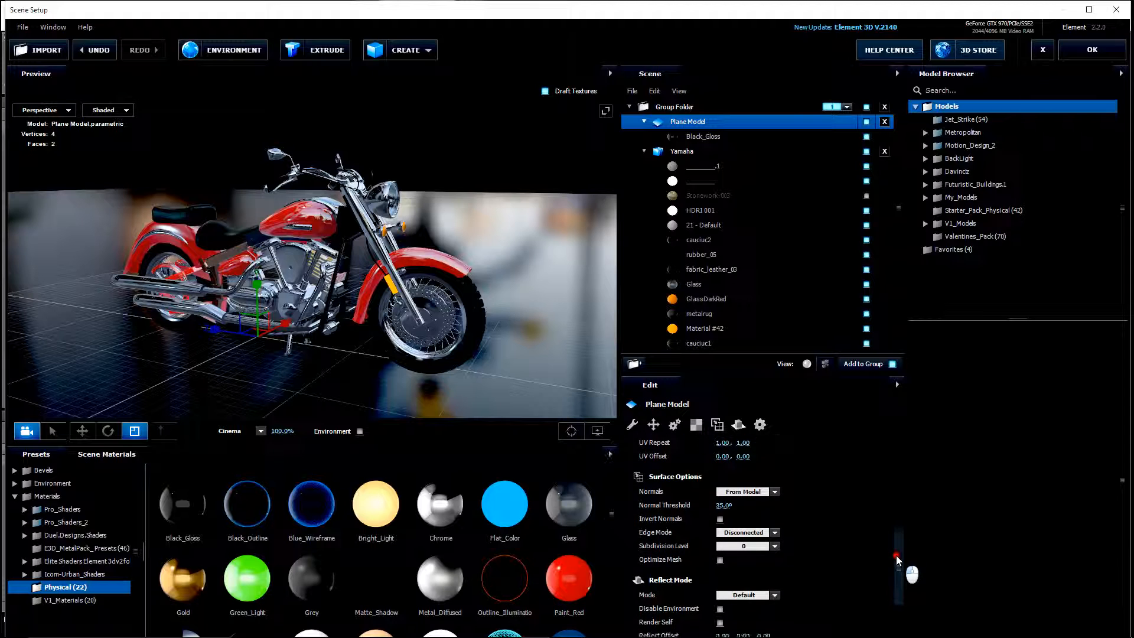
click(745, 515)
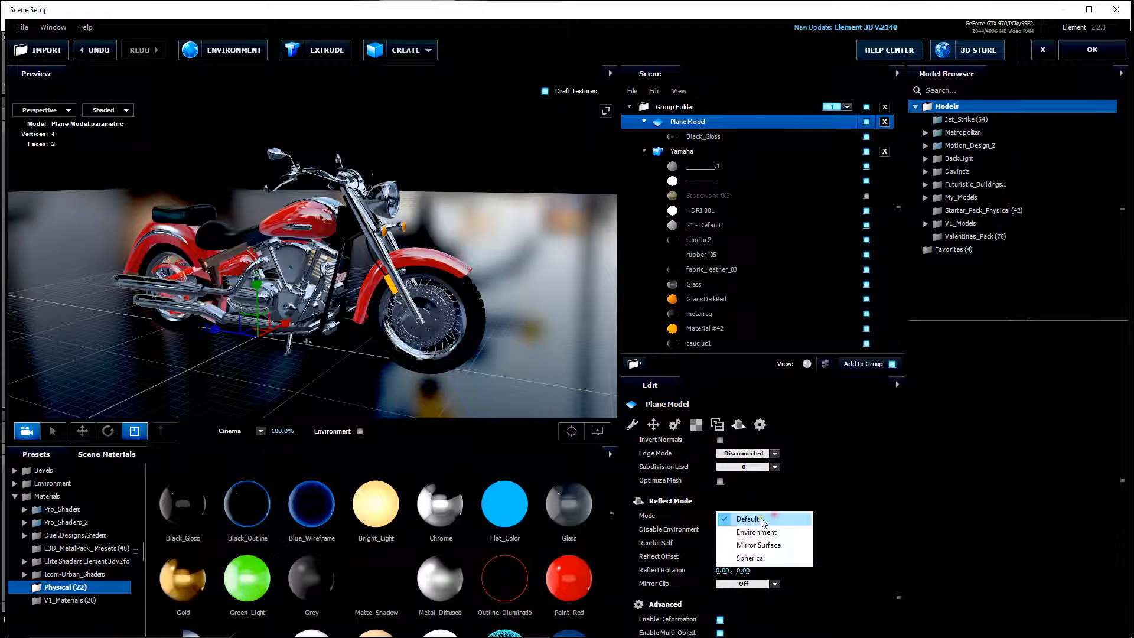
click(748, 542)
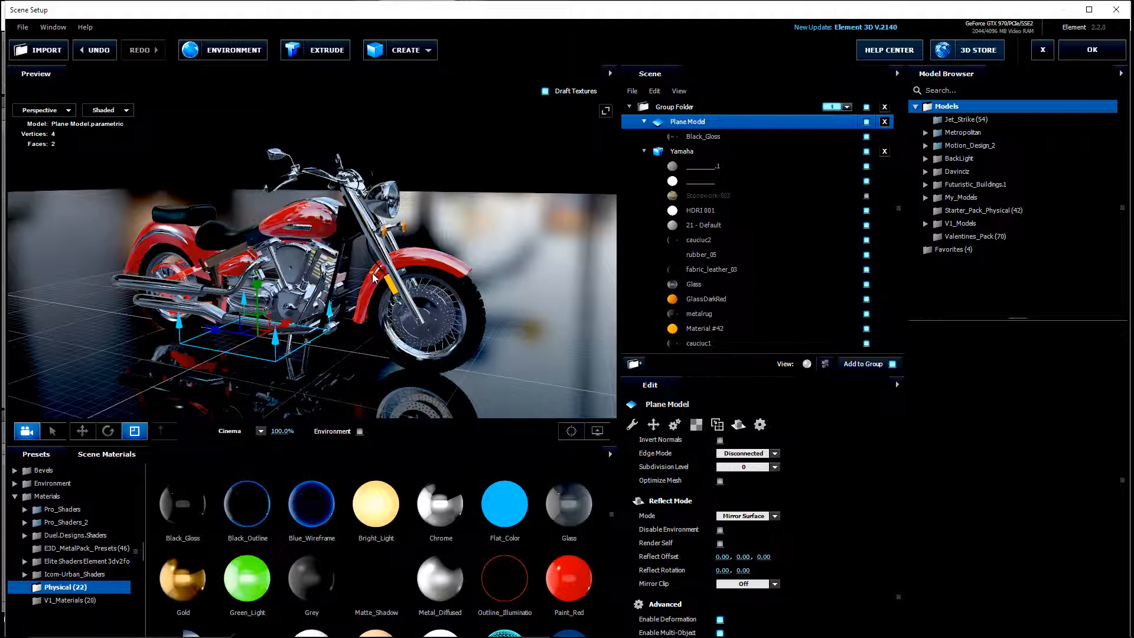
Step: Set Black_Gloss to ambient 0.21, glossiness 74%, specular multiplier 213%, environment multiplier 21% and reflectivity intensity 1%, and apply the scene setup
click(709, 137)
drag(898, 551, 904, 509)
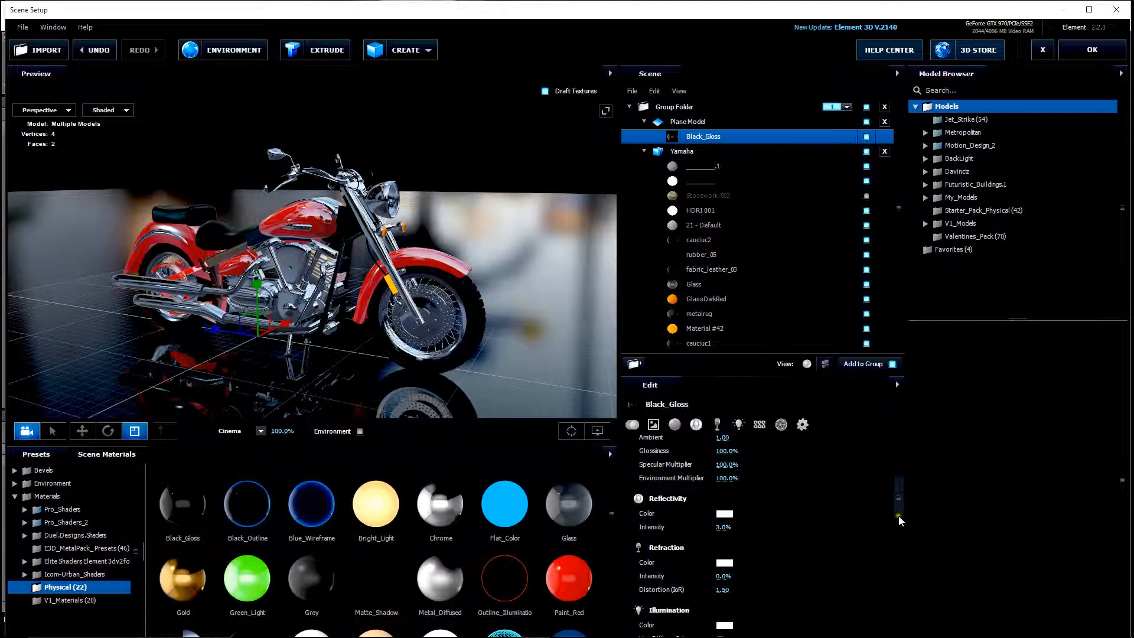
scroll(902, 479, up, 1)
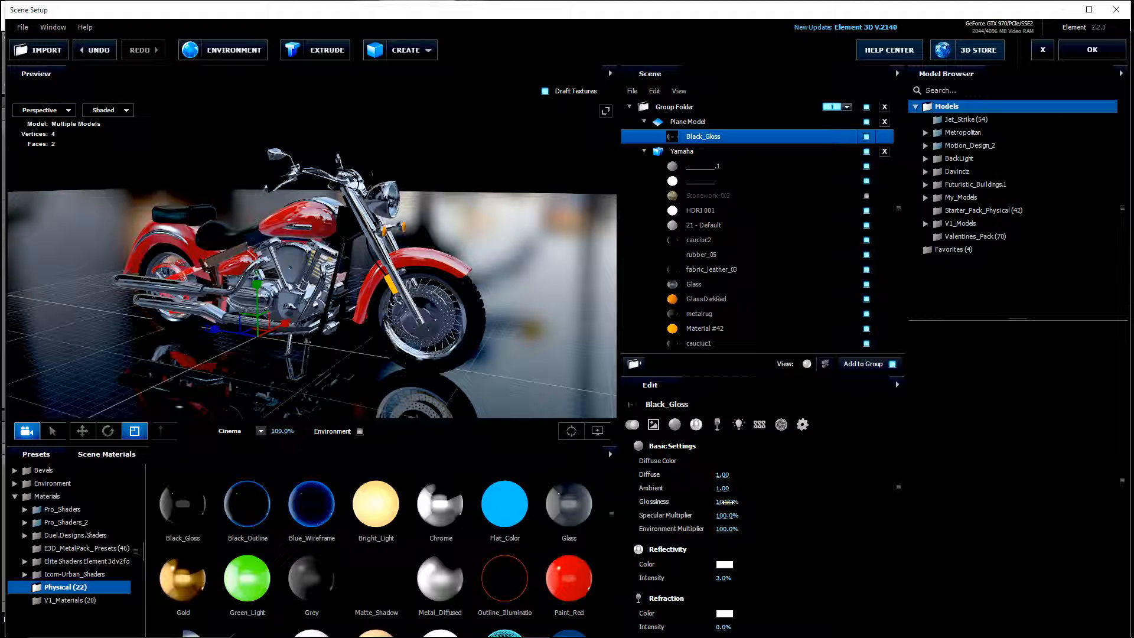
drag(727, 502, 729, 534)
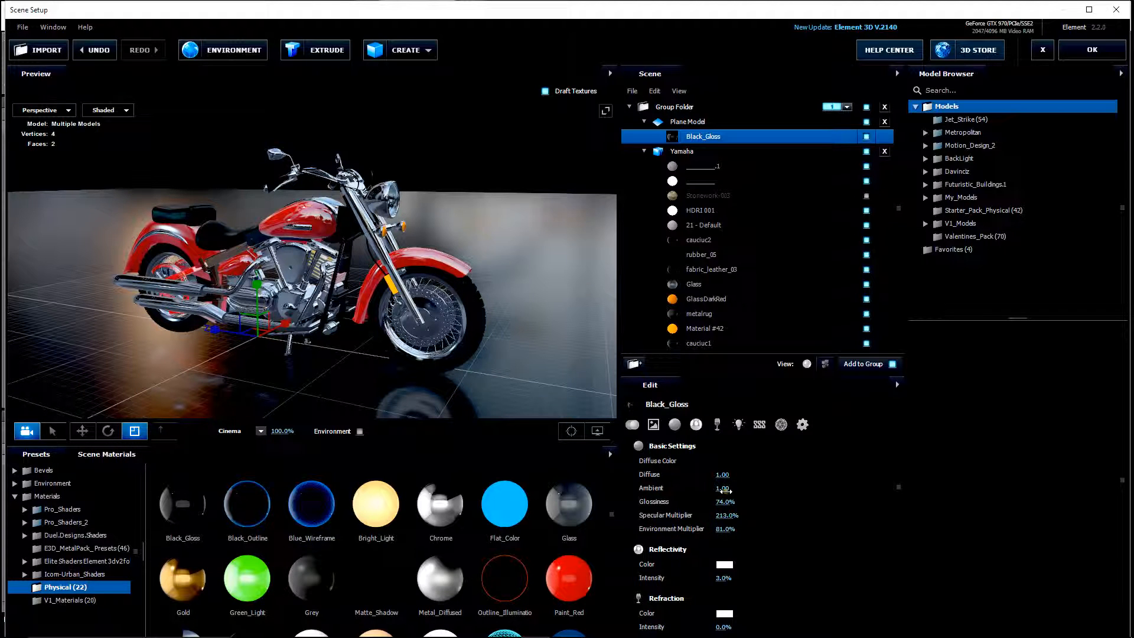
drag(723, 489, 675, 492)
drag(722, 580, 722, 581)
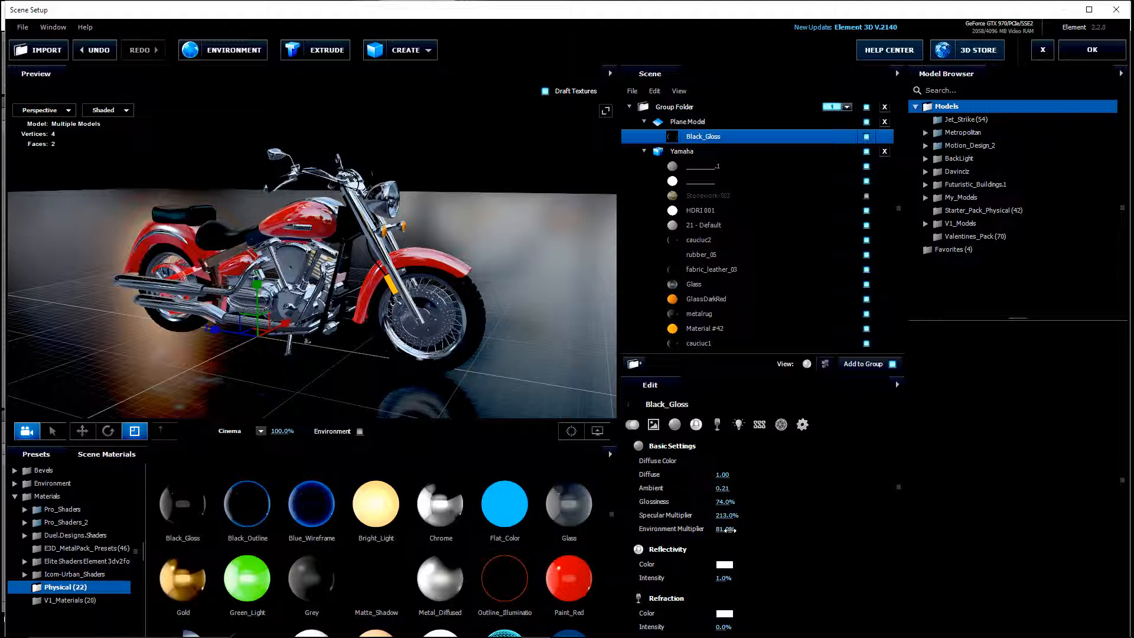
drag(726, 530, 697, 533)
drag(275, 309, 266, 321)
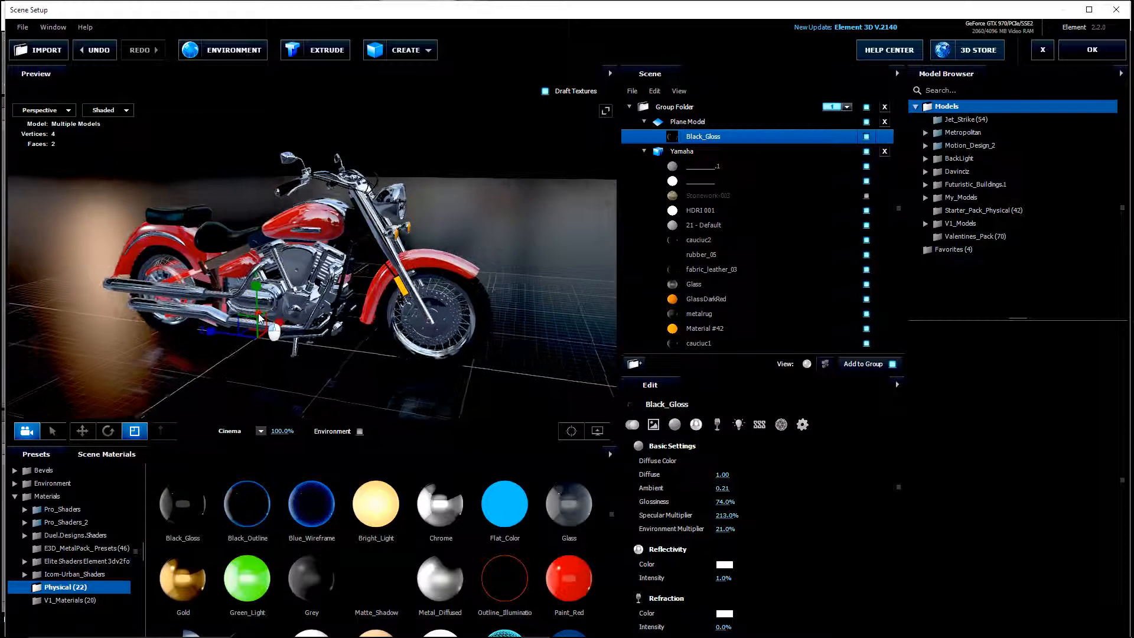
click(1092, 49)
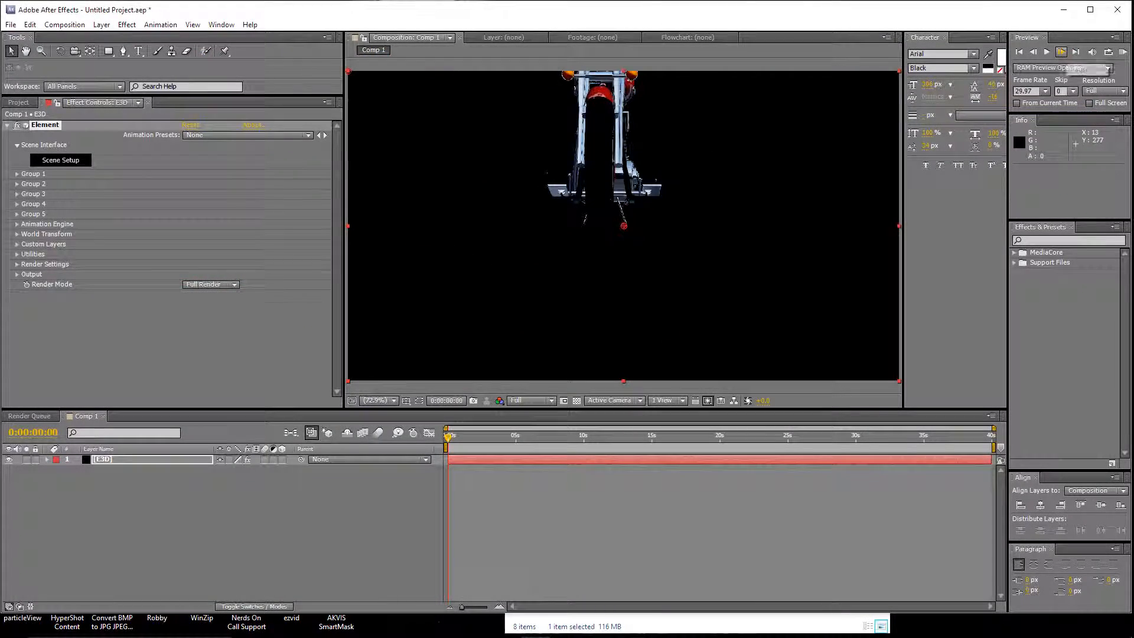
Step: Create a group null for Element's Group 1 and rename it "yamaha null"
click(16, 175)
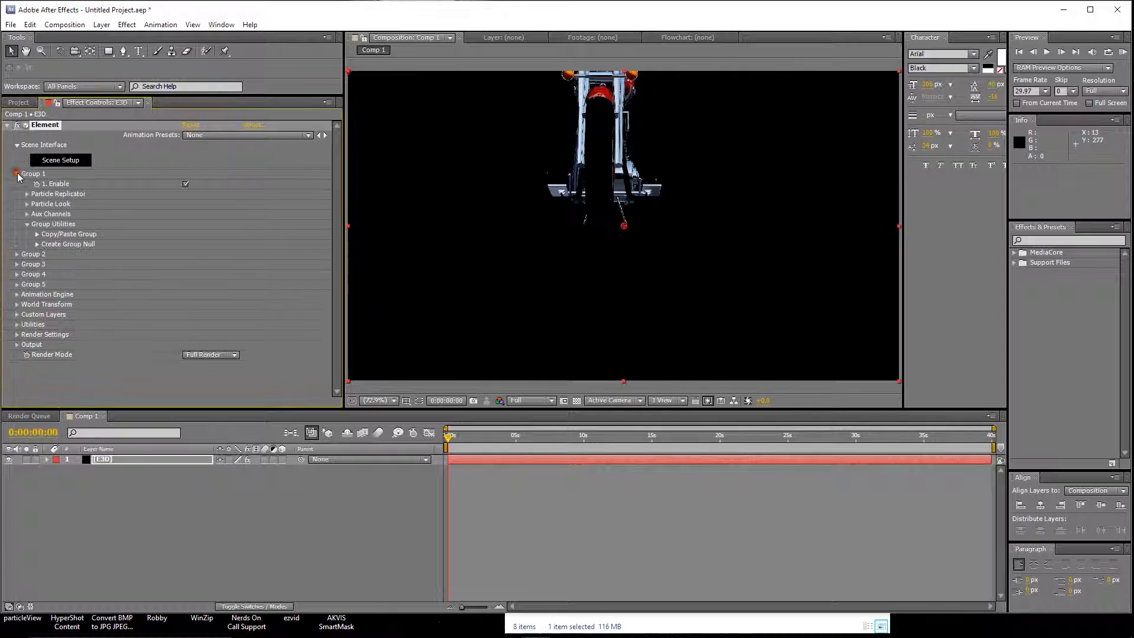
click(36, 244)
click(70, 260)
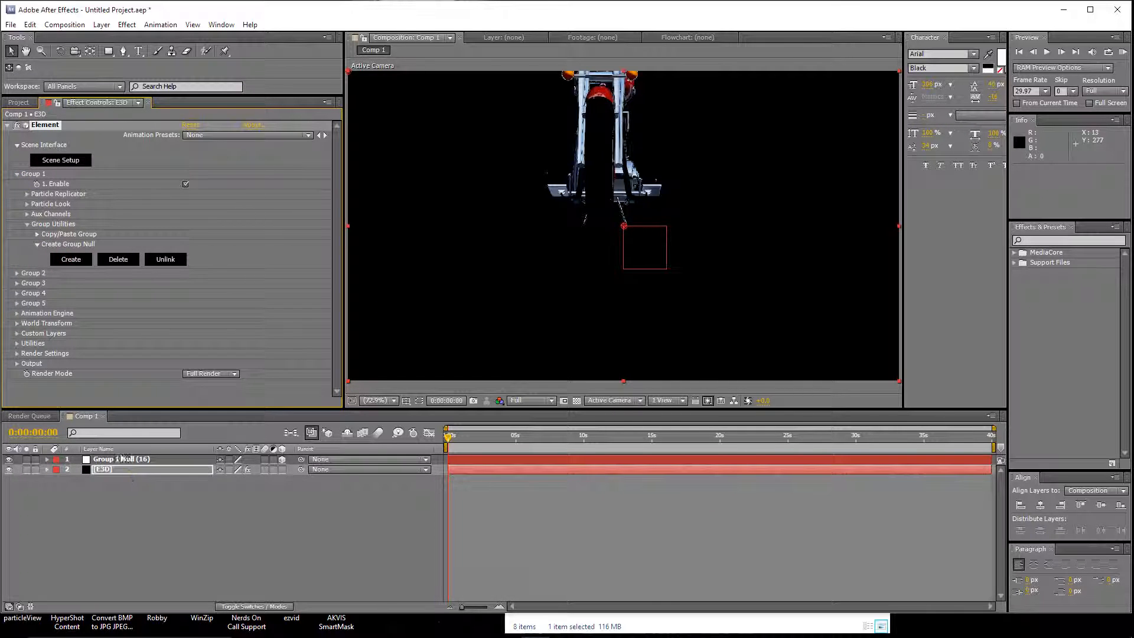
click(117, 460)
key(Return)
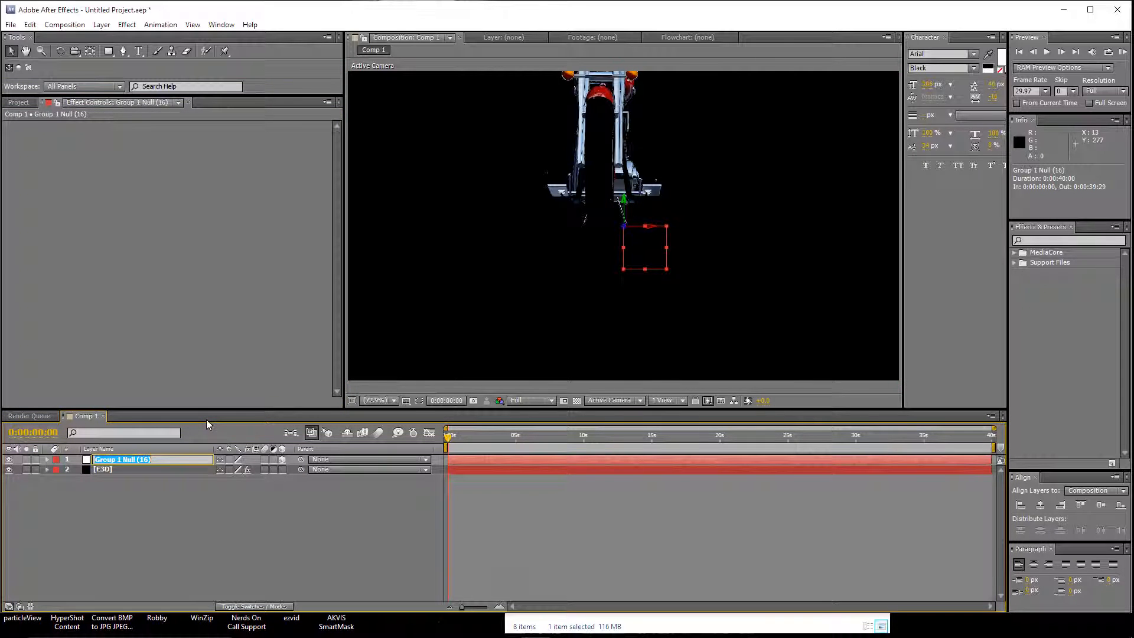
text(yamaha null)
key(Return)
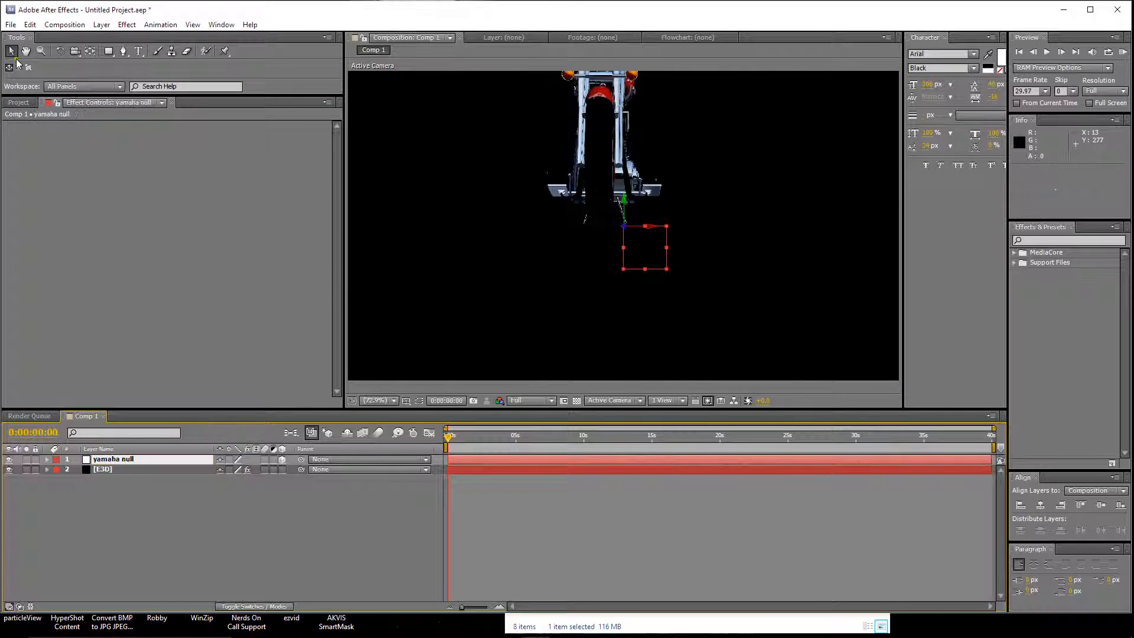
Step: Add a new null object layer to the composition and rename it "camera track"
click(102, 26)
mouse_move(53, 38)
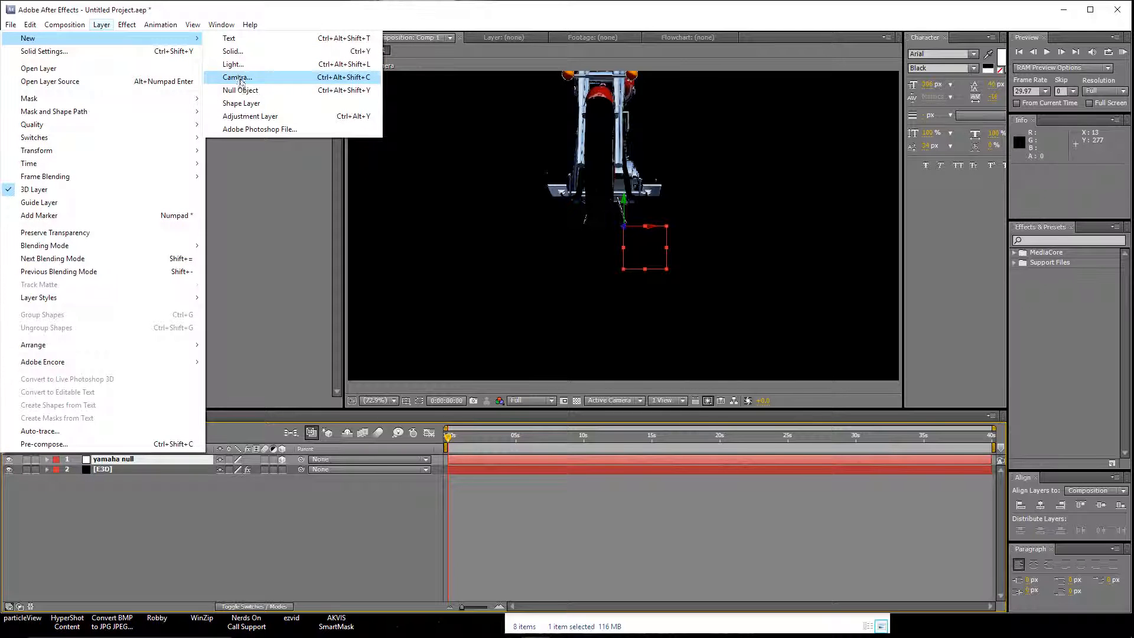
click(241, 89)
key(Return)
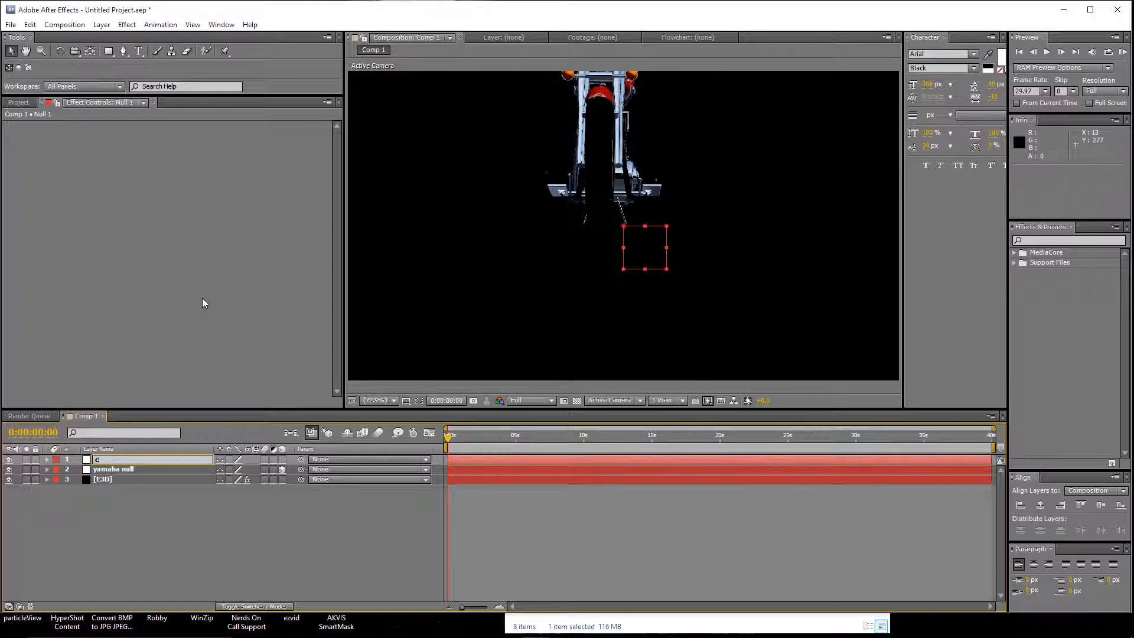
text(camera track)
key(Return)
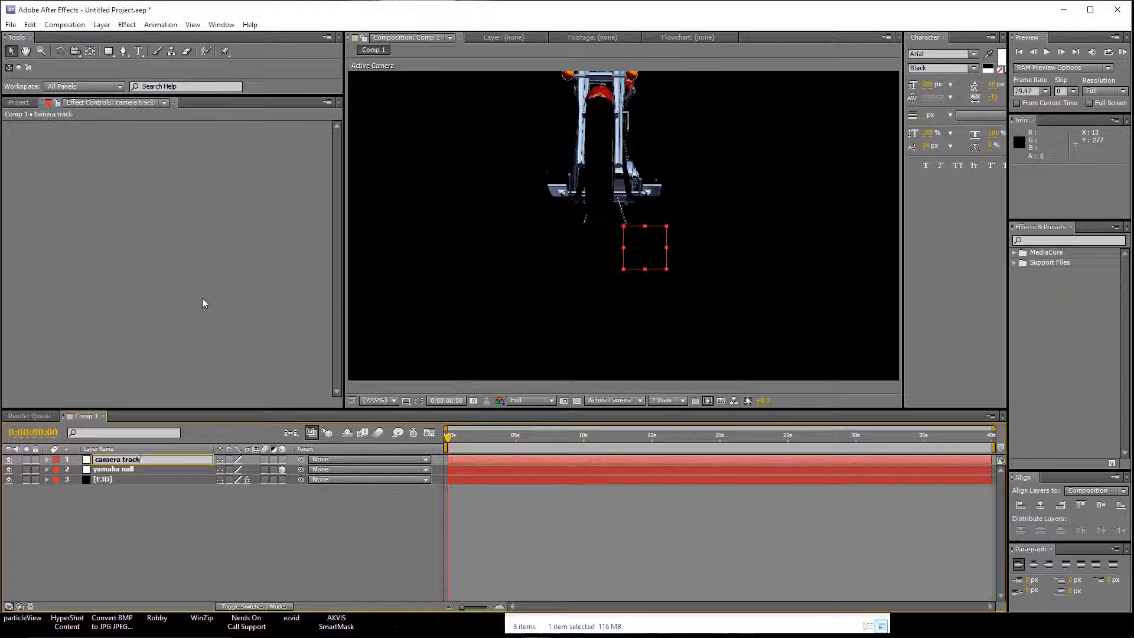
Step: Add a two-node 35mm camera and parent it to the camera track null, with that null as a 3D layer
click(101, 24)
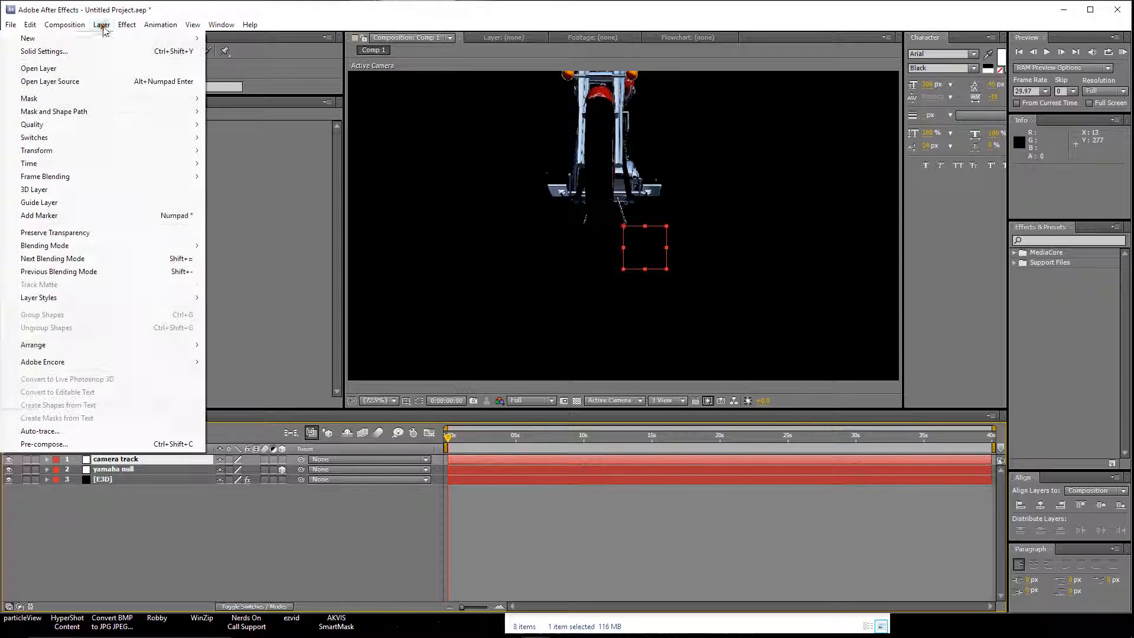
mouse_move(71, 38)
click(258, 77)
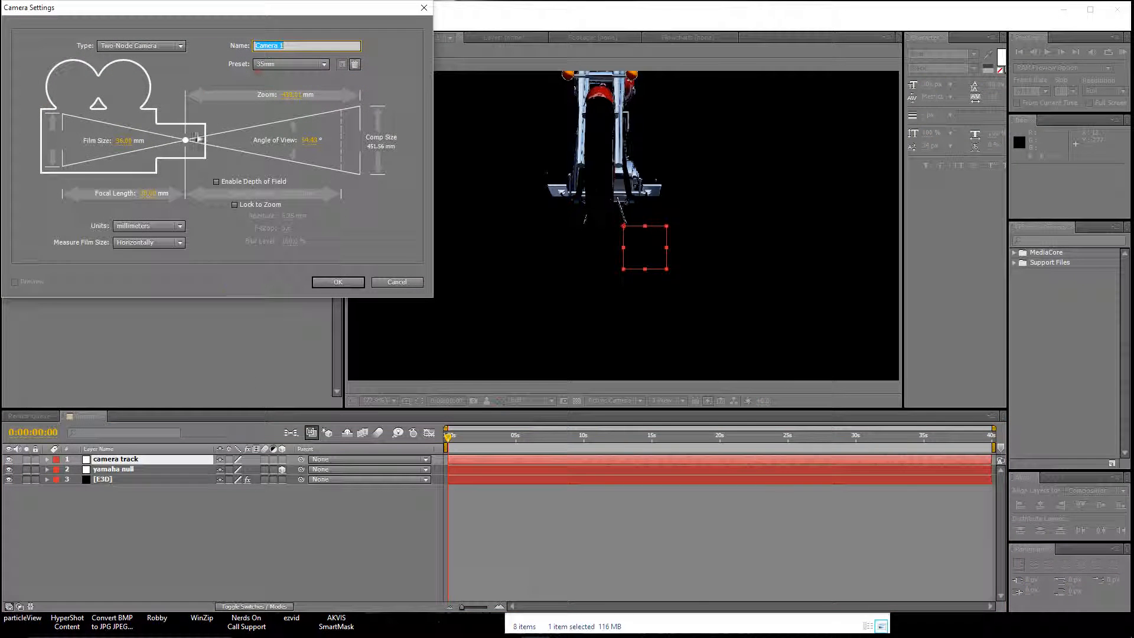
click(340, 282)
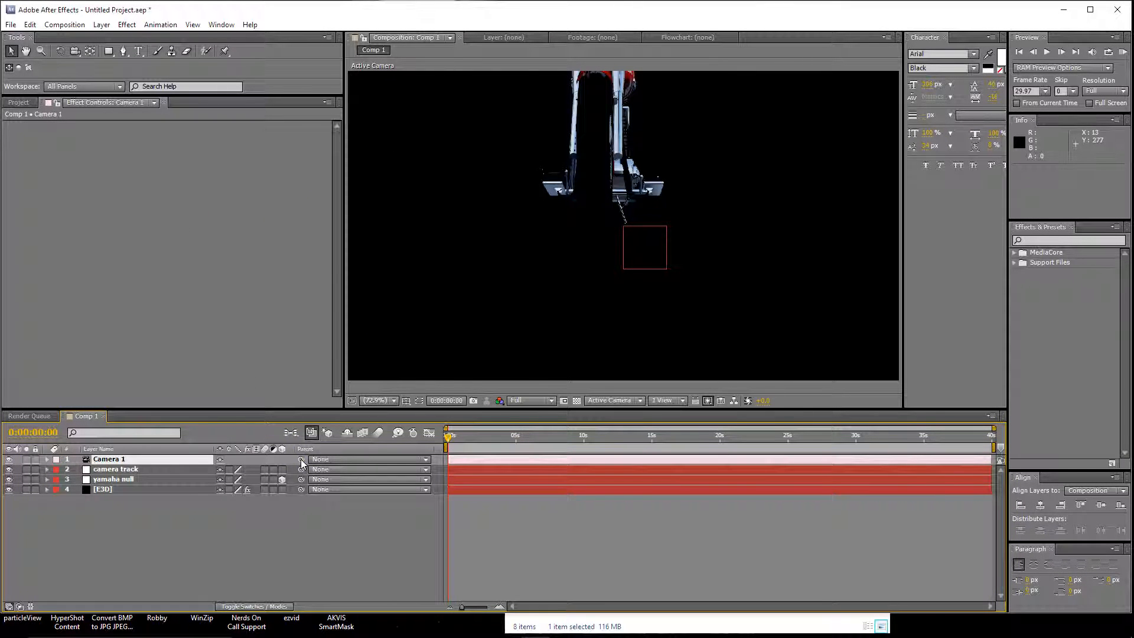
drag(301, 460, 152, 470)
Step: Orbit the camera to a raised three-quarter view showing the whole motorcycle
click(75, 51)
click(75, 51)
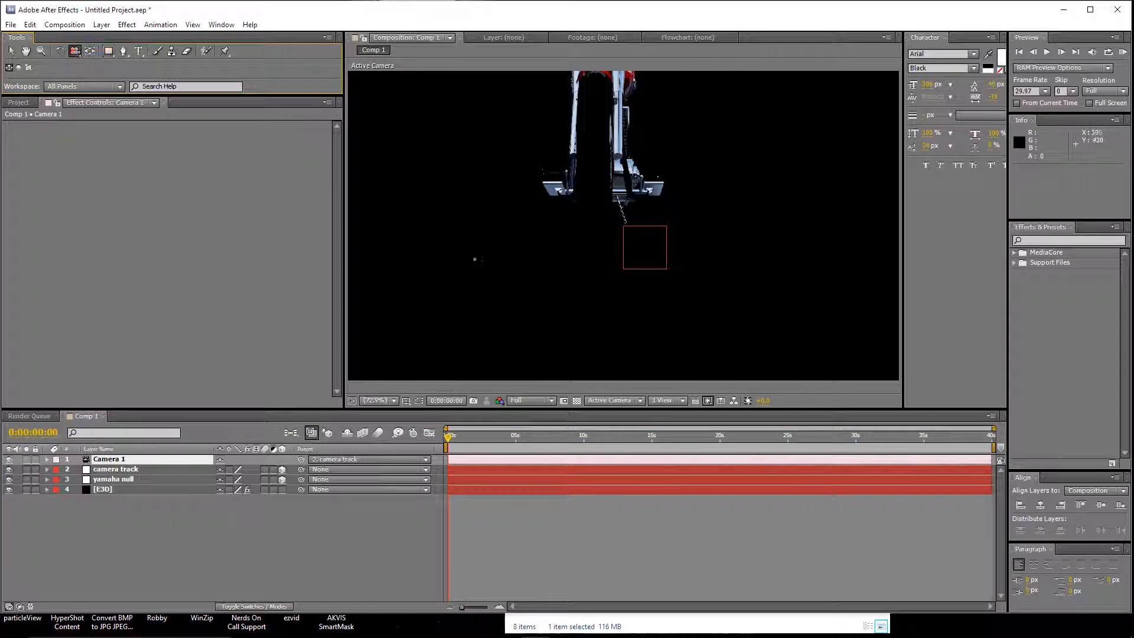
drag(473, 256, 563, 295)
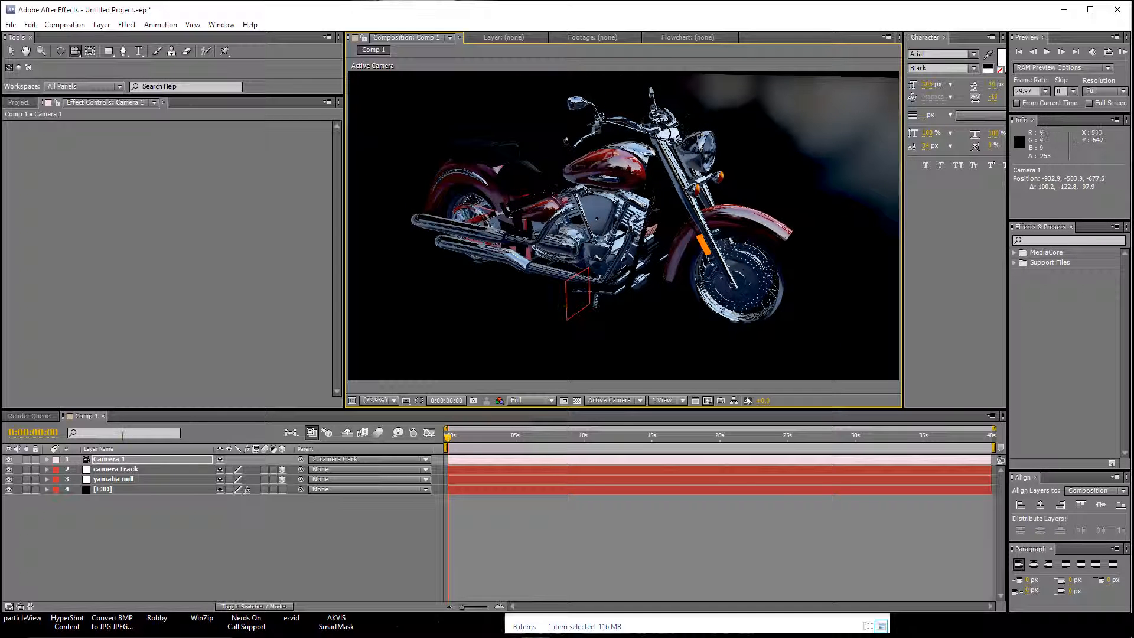
Step: Raise the camera track null about 105 px along its Y axis and orbit the camera to a lower, closer framing of the motorcycle
click(116, 469)
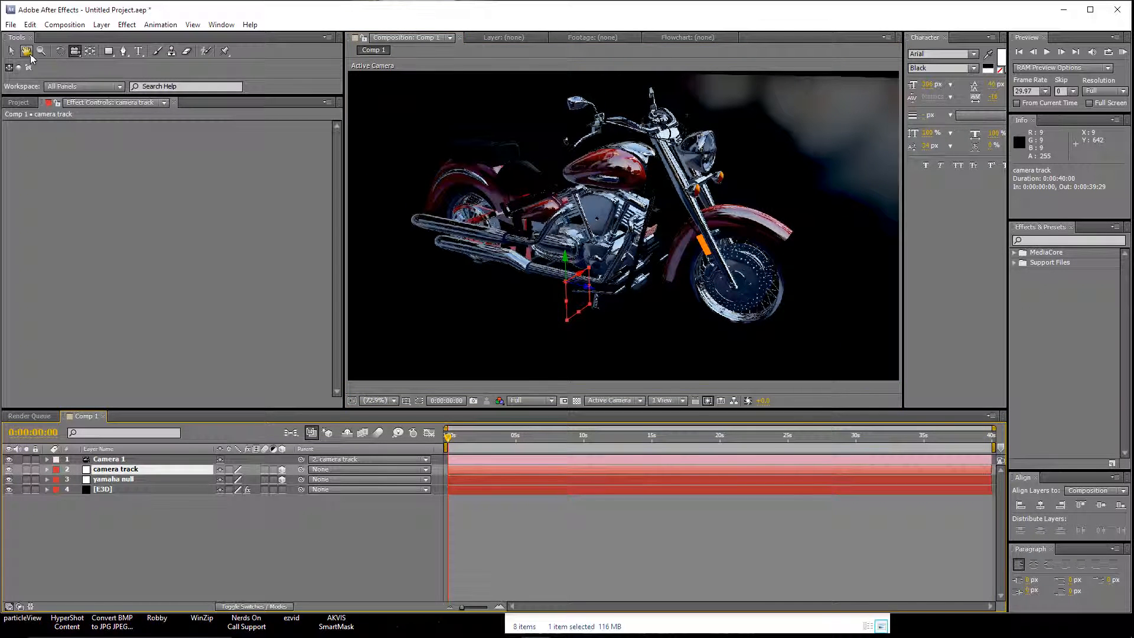
click(13, 51)
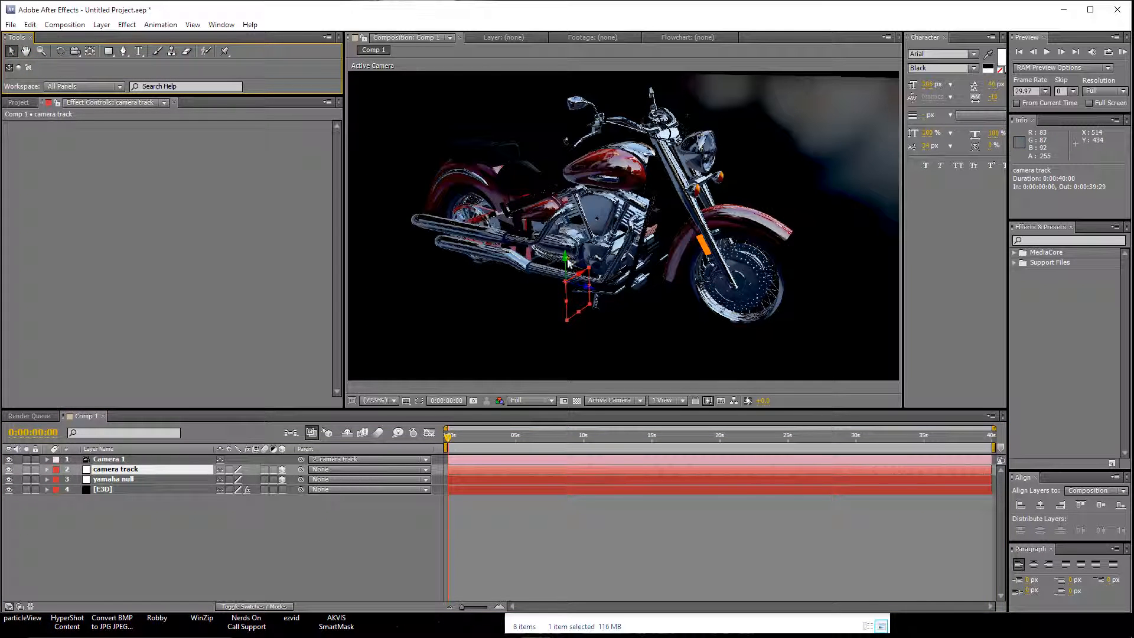
drag(564, 258, 569, 212)
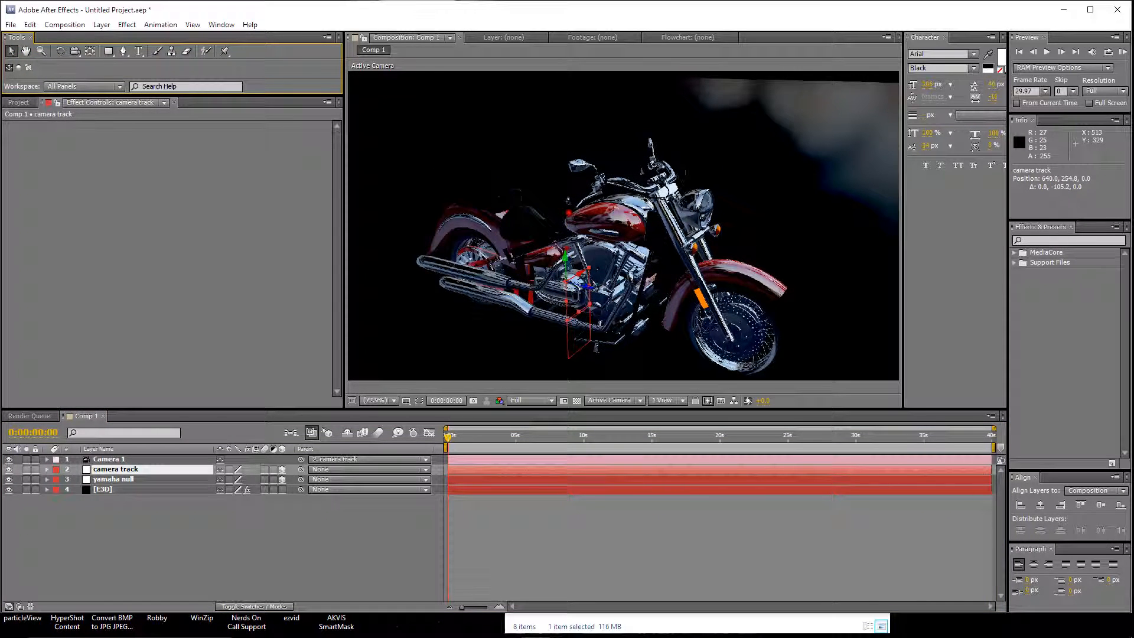
click(74, 51)
drag(484, 234, 485, 202)
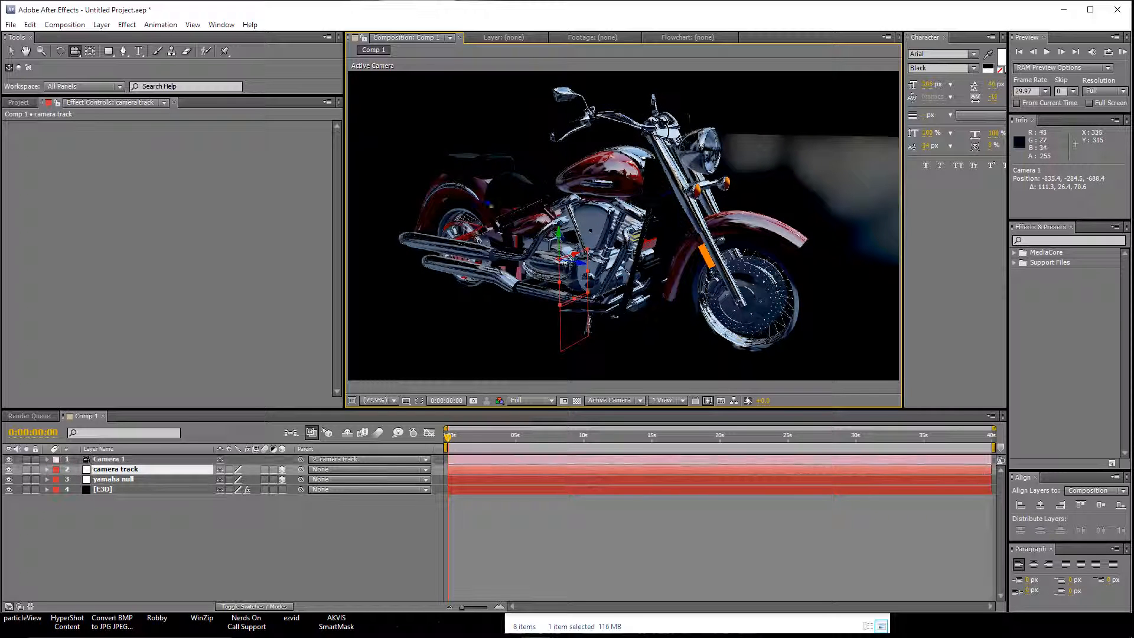
Step: In Custom View 1, zoomed out on the scene, add a parallel light with about 146% intensity
click(608, 400)
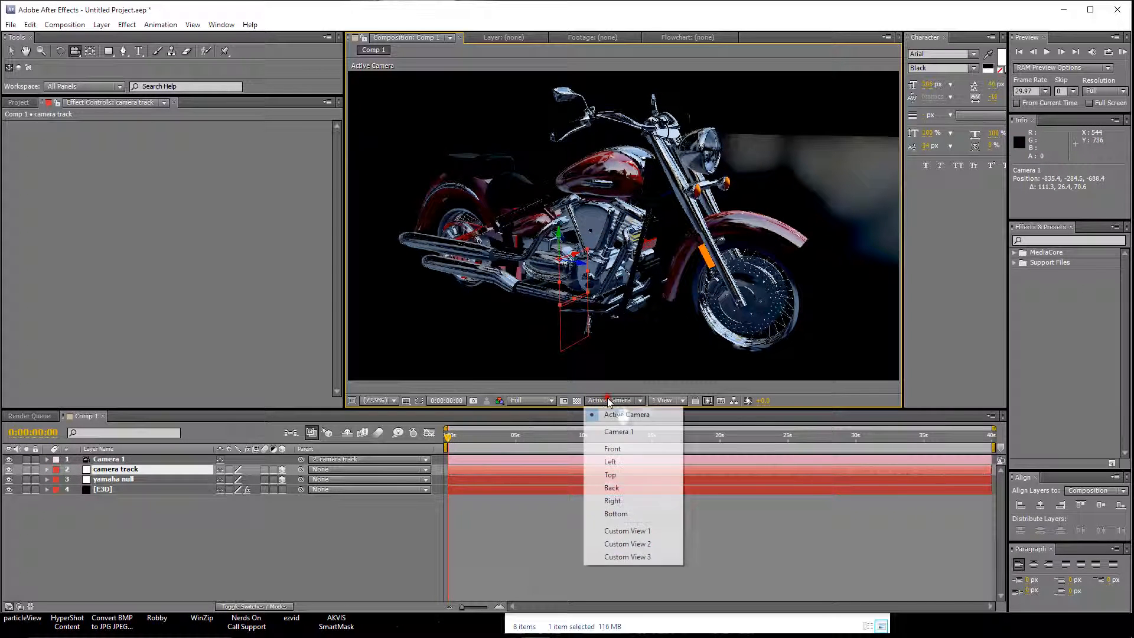
click(635, 535)
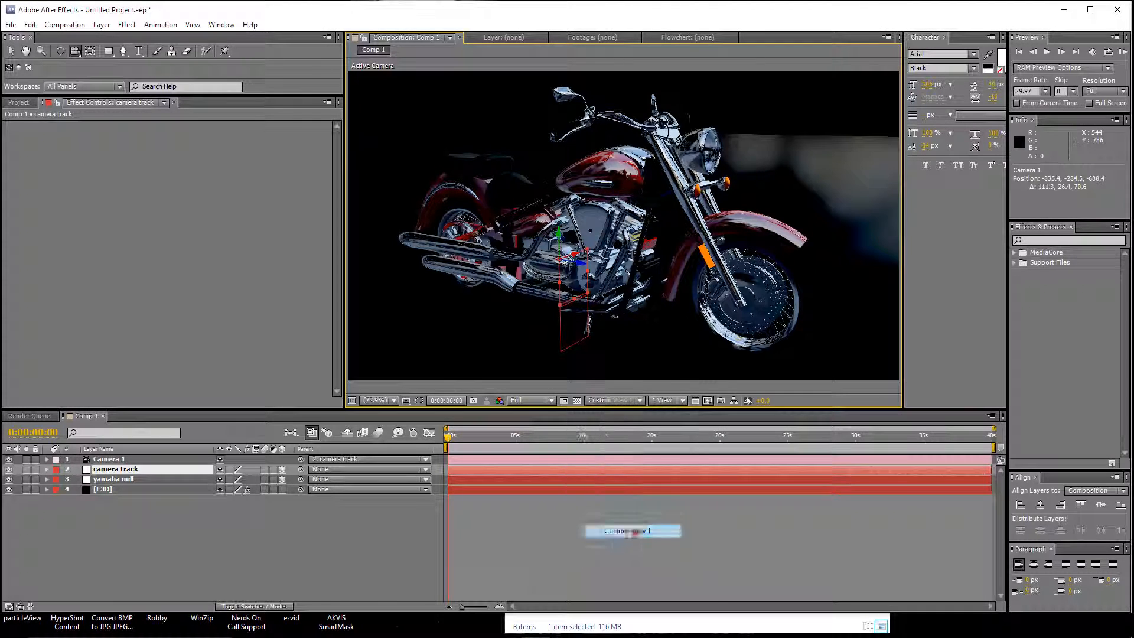
drag(576, 239, 500, 284)
scroll(500, 284, down, 5)
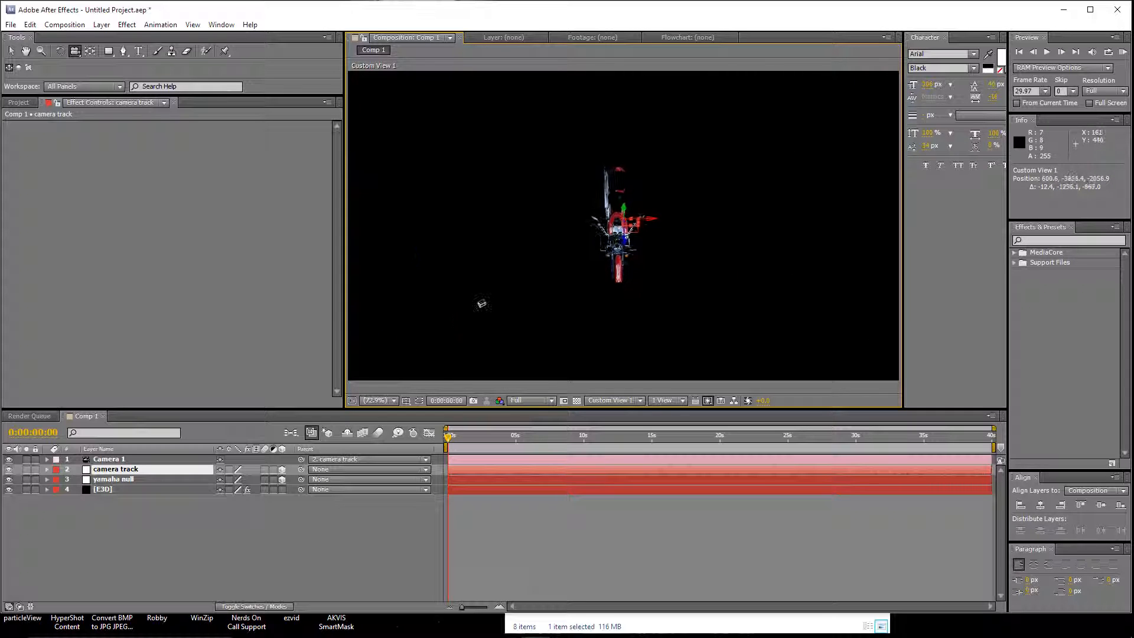
click(101, 26)
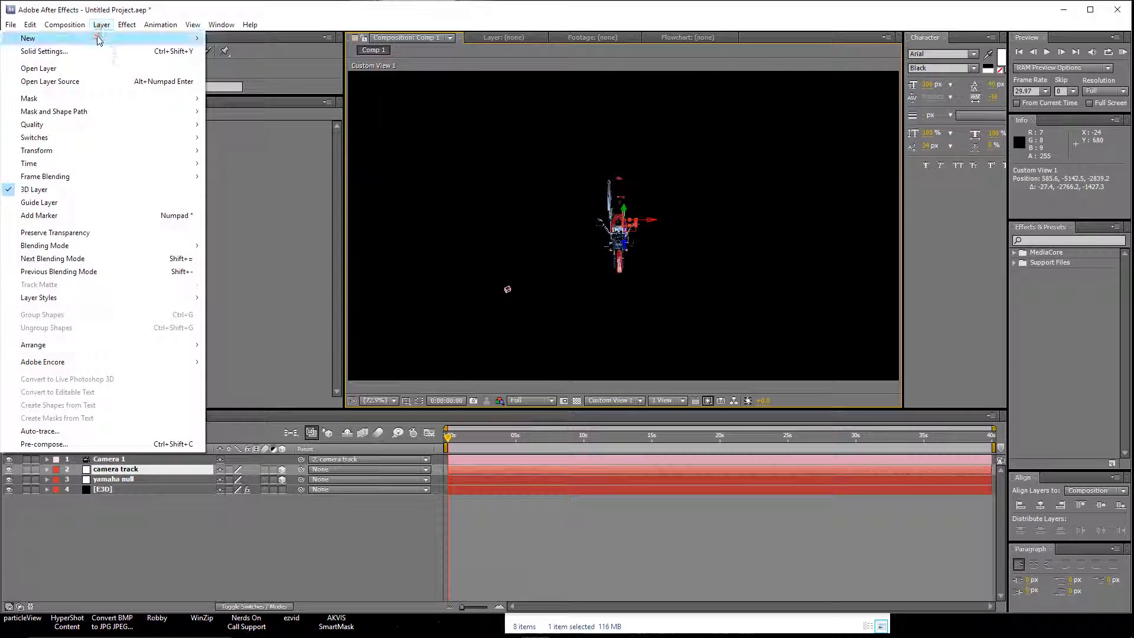
mouse_move(112, 37)
click(247, 65)
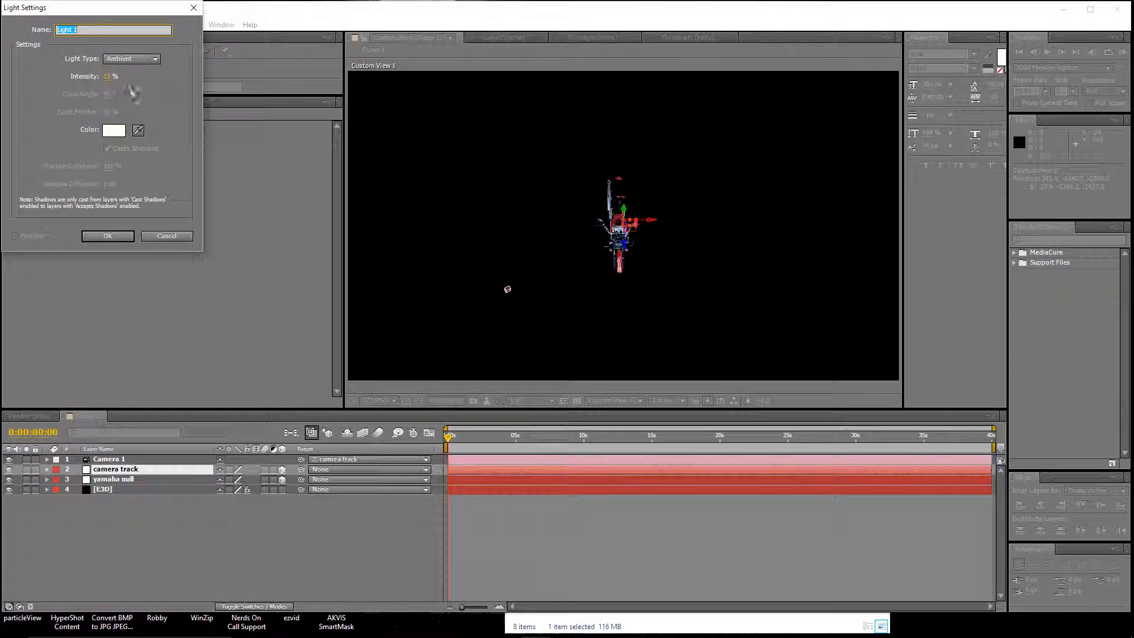
click(131, 59)
click(132, 74)
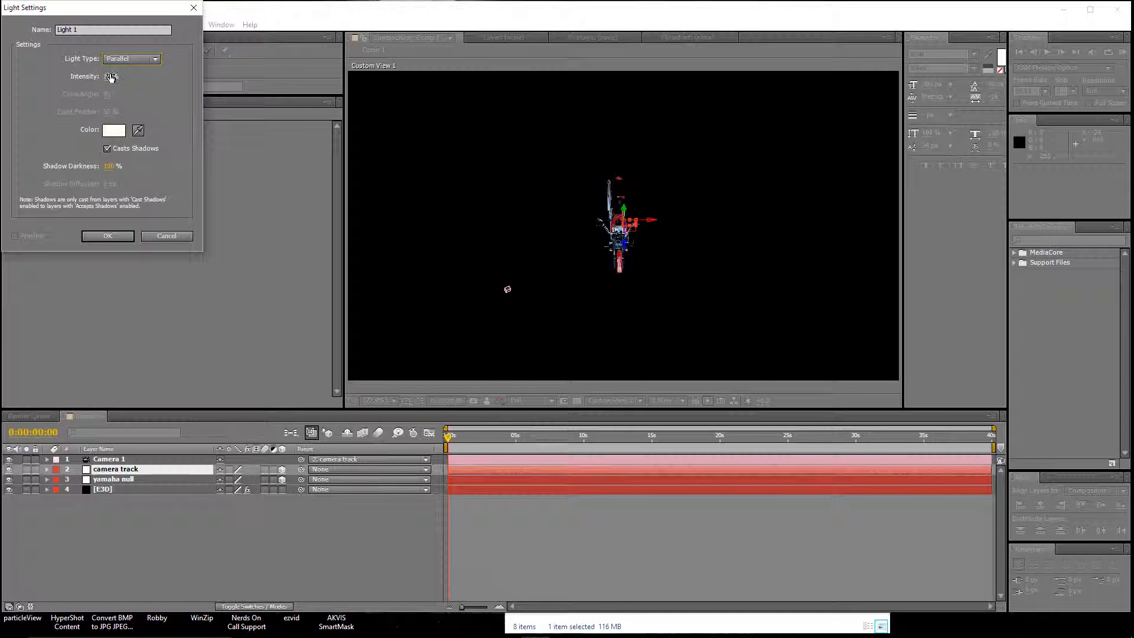
drag(109, 76, 189, 83)
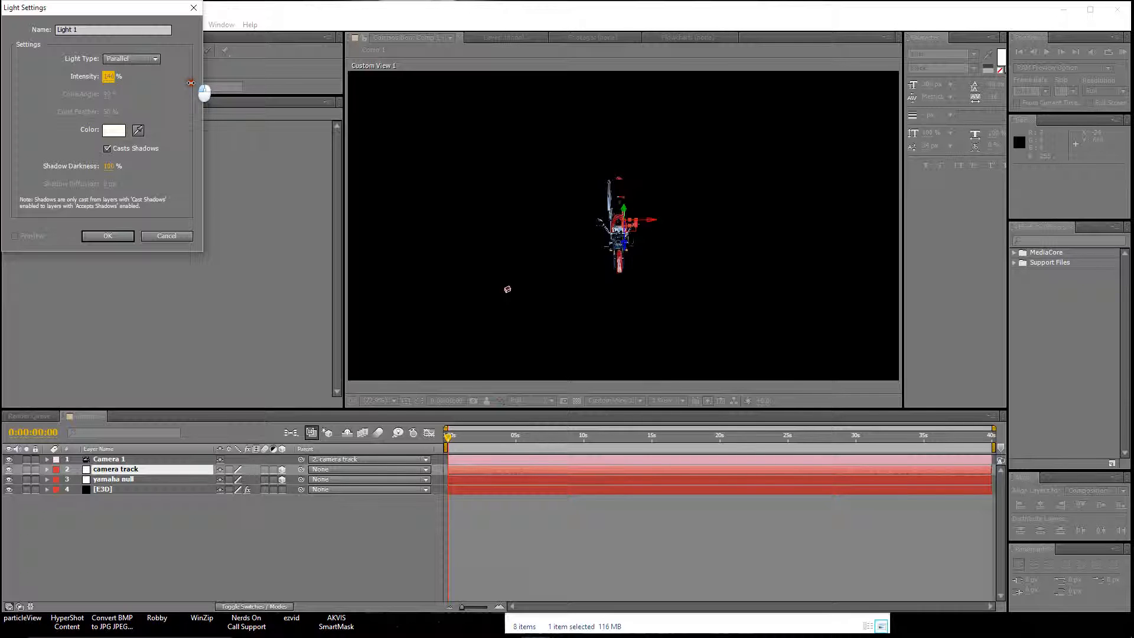
click(107, 236)
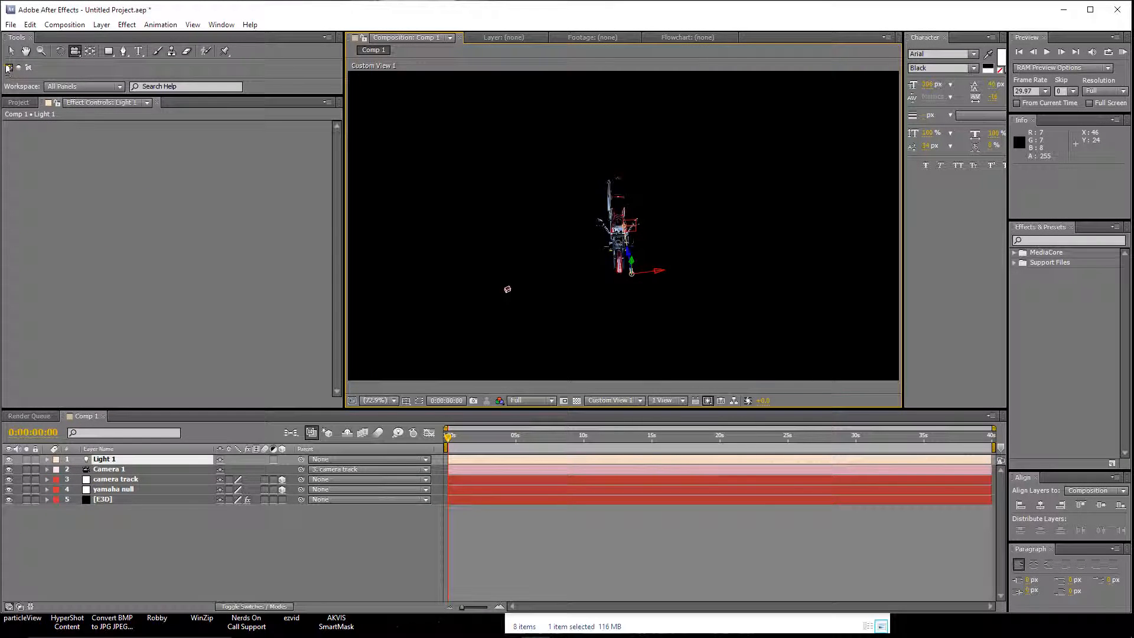
Step: Move the parallel light far out to the motorcycle's side, and raise its point of interest to the motorcycle's body at about 588, 141, 20
click(652, 279)
drag(652, 278, 412, 314)
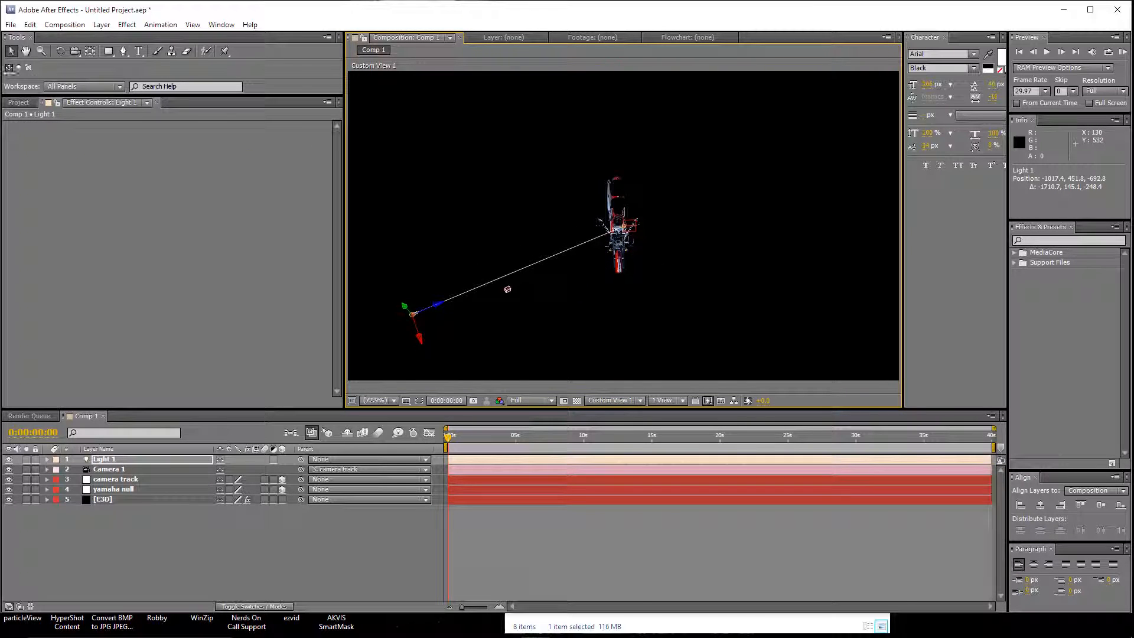
click(76, 52)
drag(473, 182, 467, 83)
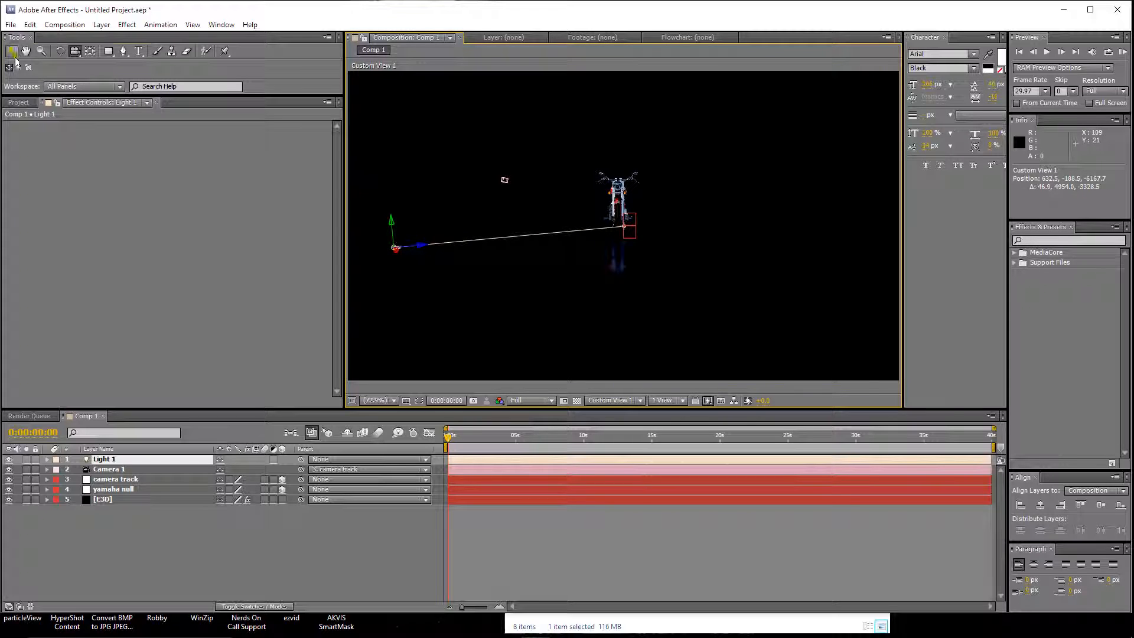
click(11, 52)
drag(627, 232, 624, 205)
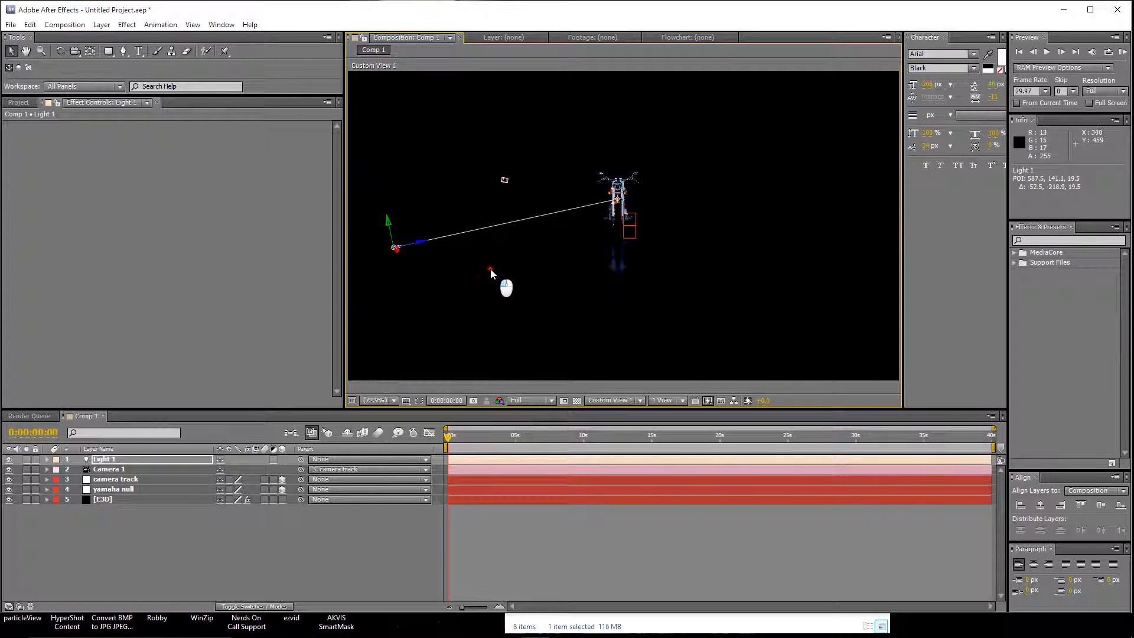
Step: Raise the parallel light to about -1170, -420, -615 and return to the Active Camera view
click(361, 252)
drag(392, 251, 373, 125)
click(611, 401)
click(627, 404)
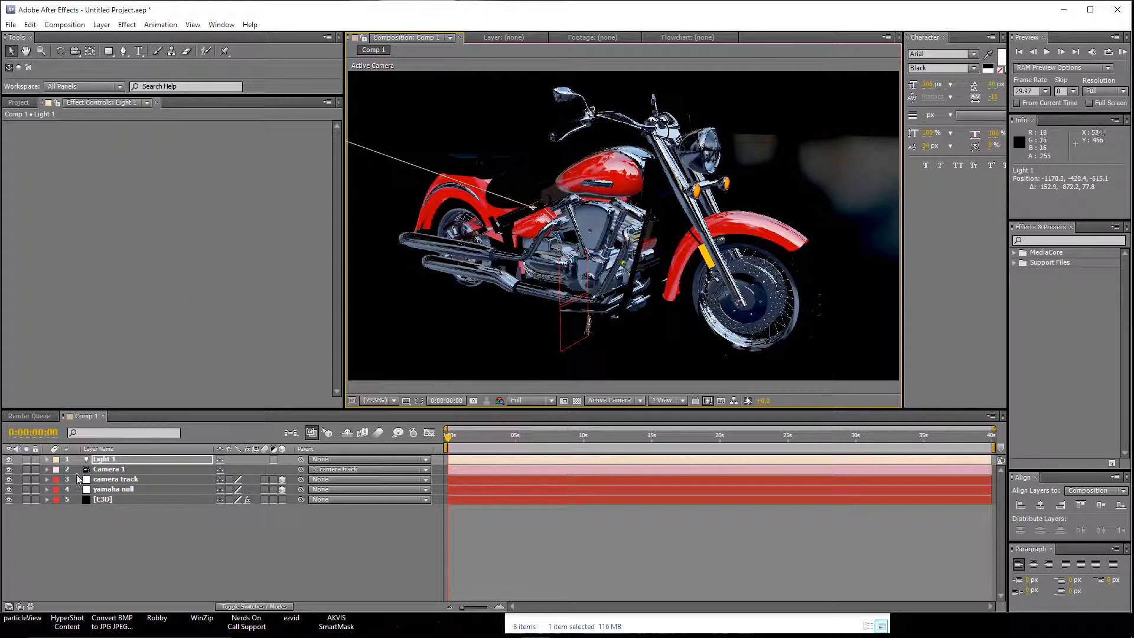
Step: Set the additional lighting in the E3D layer's Element render settings to Cinema
click(103, 500)
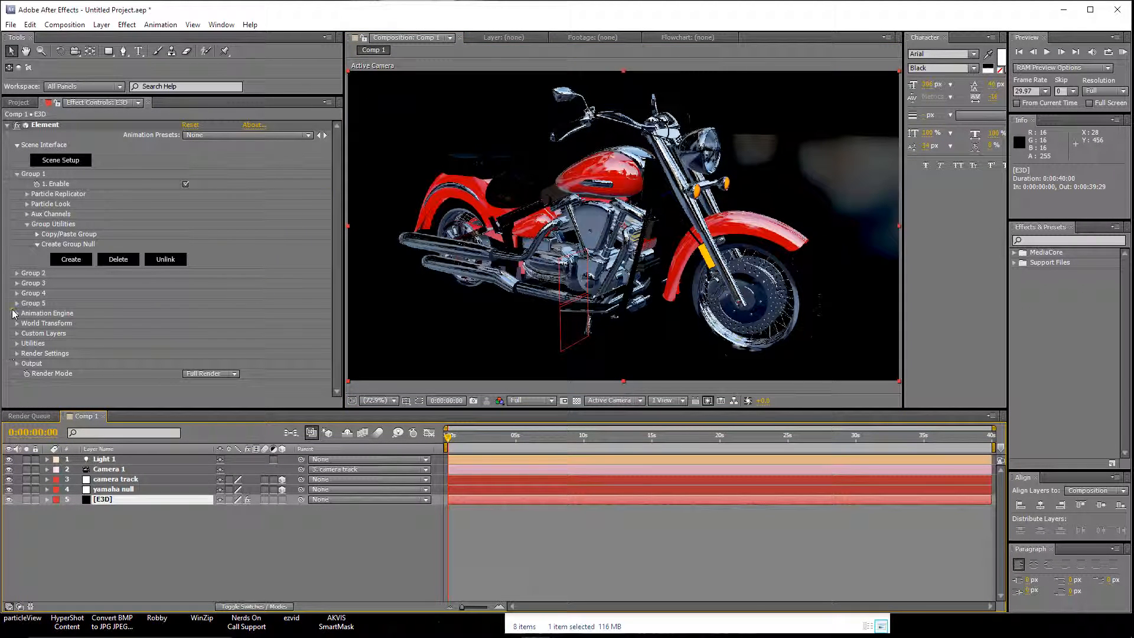
click(17, 353)
scroll(183, 321, down, 3)
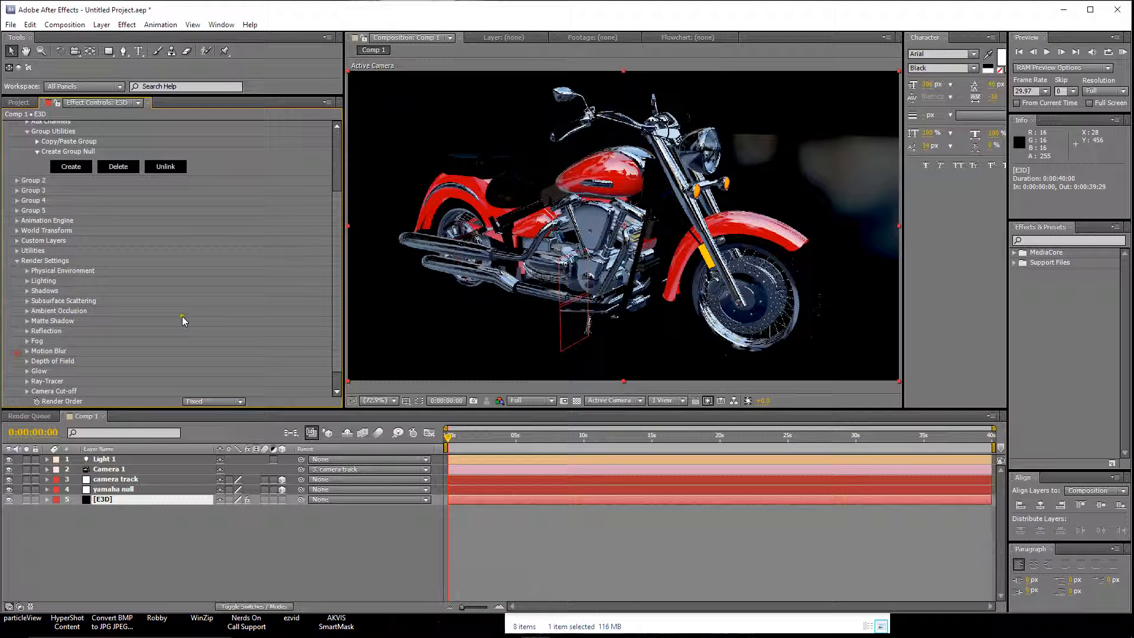
click(27, 280)
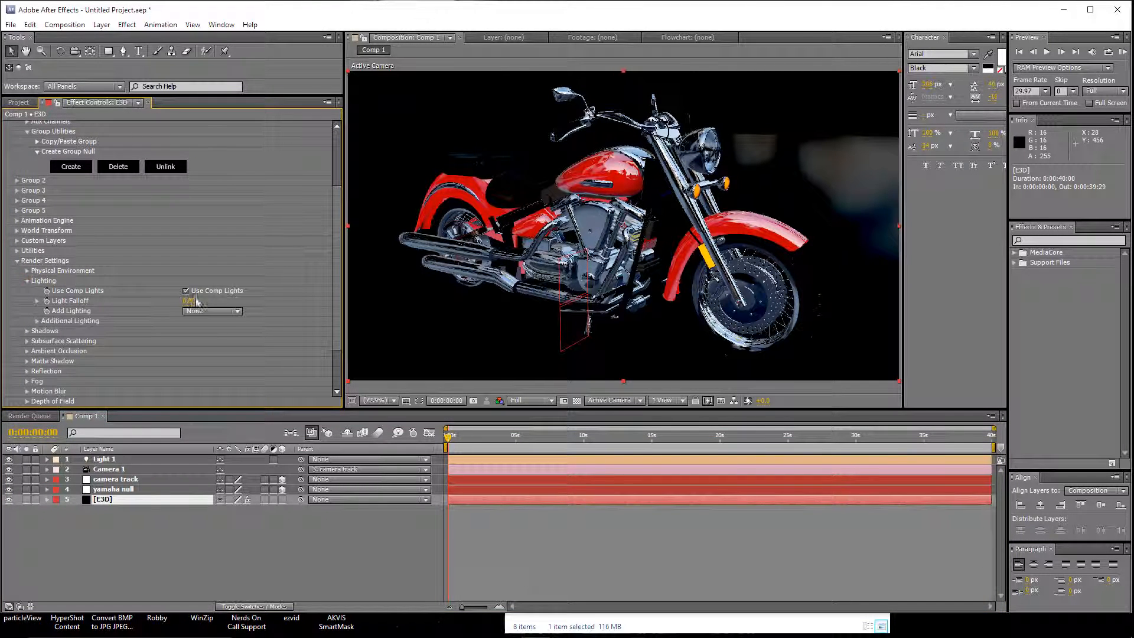
click(212, 311)
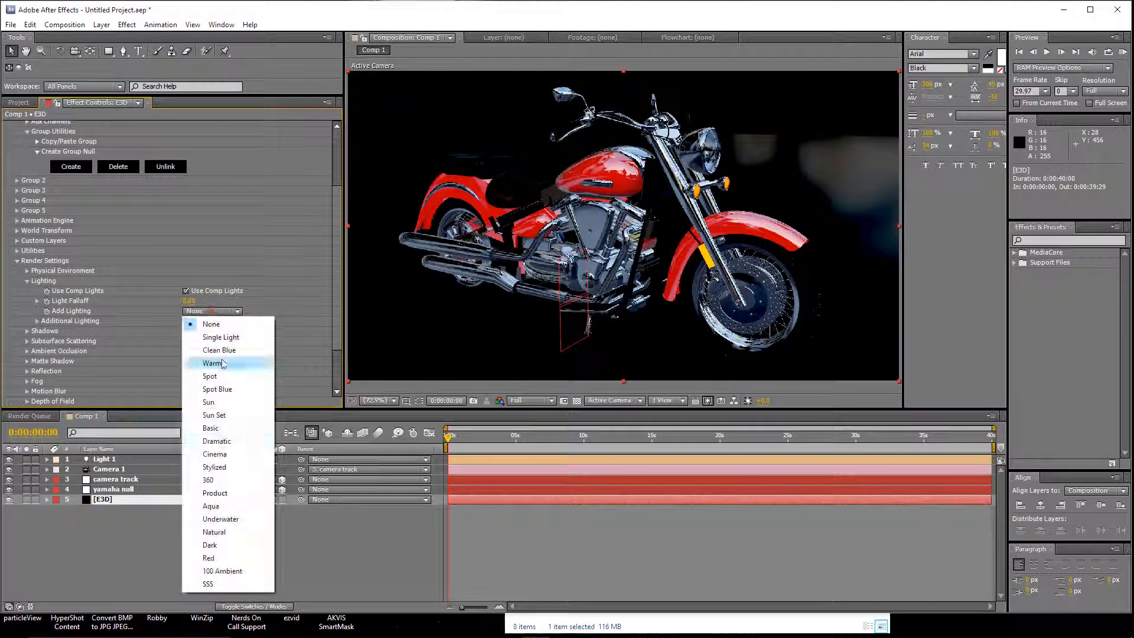
click(216, 453)
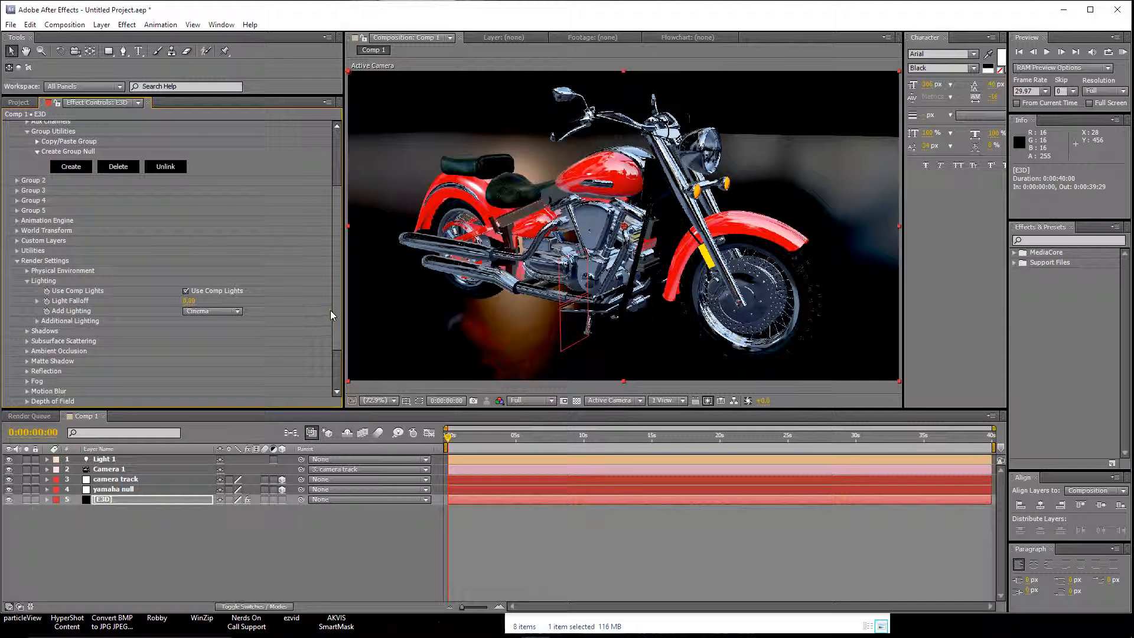
Step: Enable shadows in the Element render settings and set their mode to Ray-Traced
click(27, 331)
scroll(230, 283, down, 1)
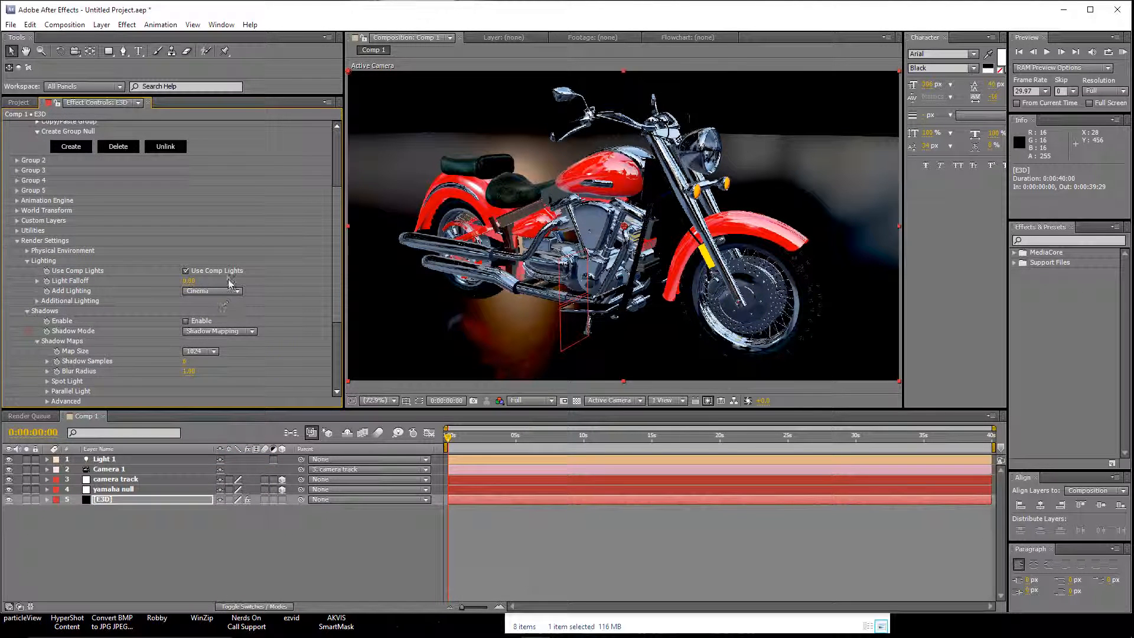
click(186, 320)
click(219, 331)
click(222, 356)
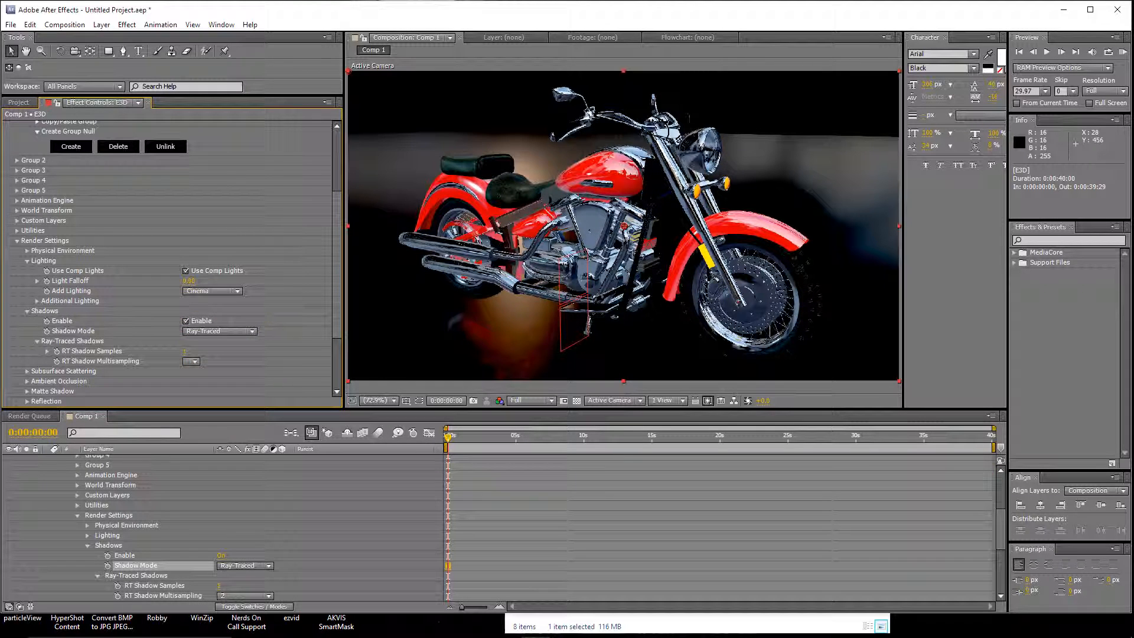
Step: Enable ambient occlusion in the Element render settings
click(26, 381)
scroll(118, 331, down, 4)
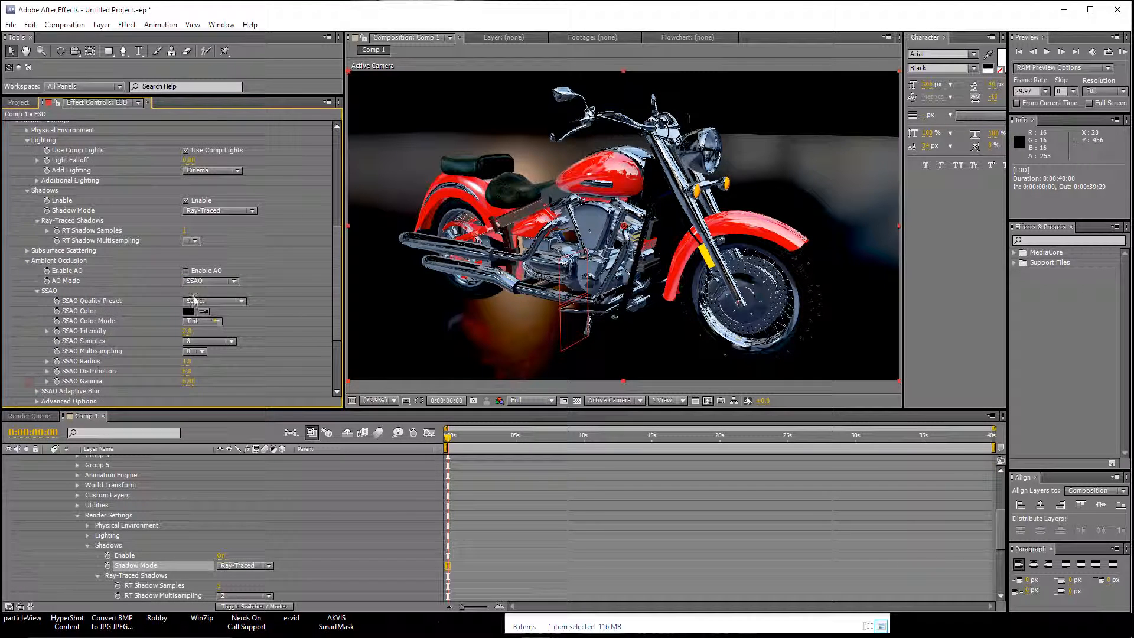
click(185, 271)
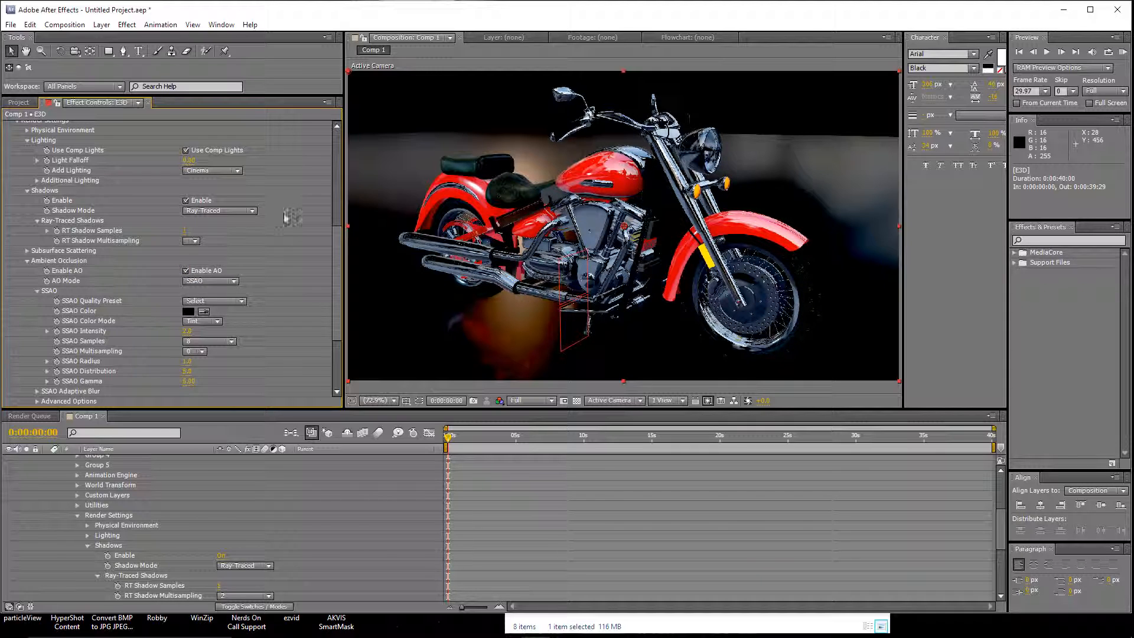
drag(496, 255, 498, 257)
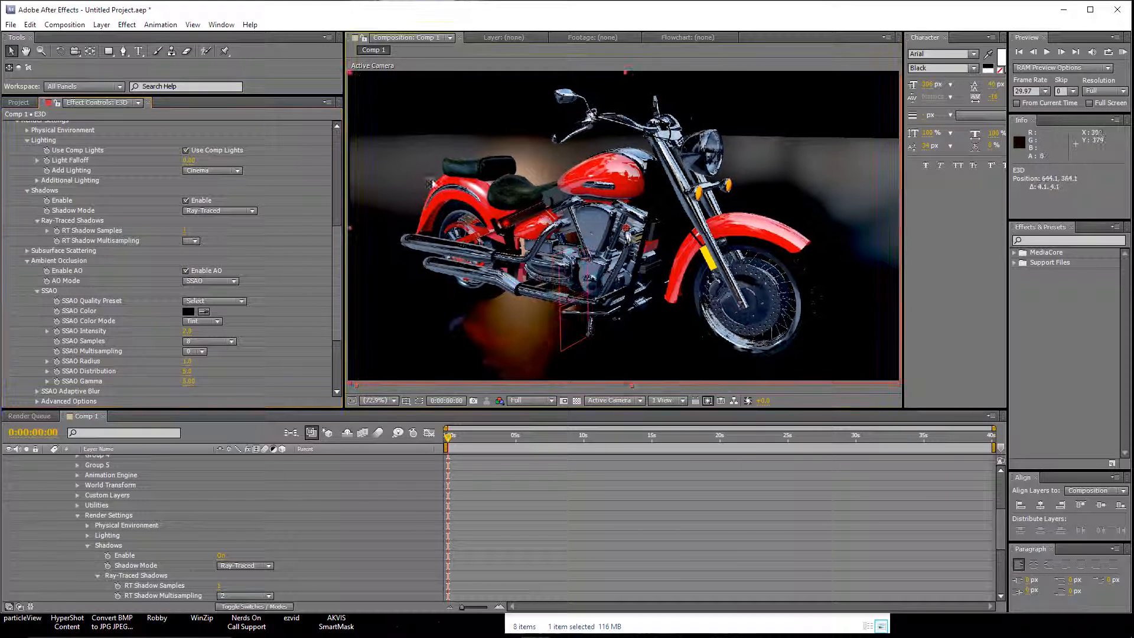
click(31, 26)
click(36, 37)
Step: Orbit the camera slightly lower around the motorcycle, to about -844, -252, -686
key(c)
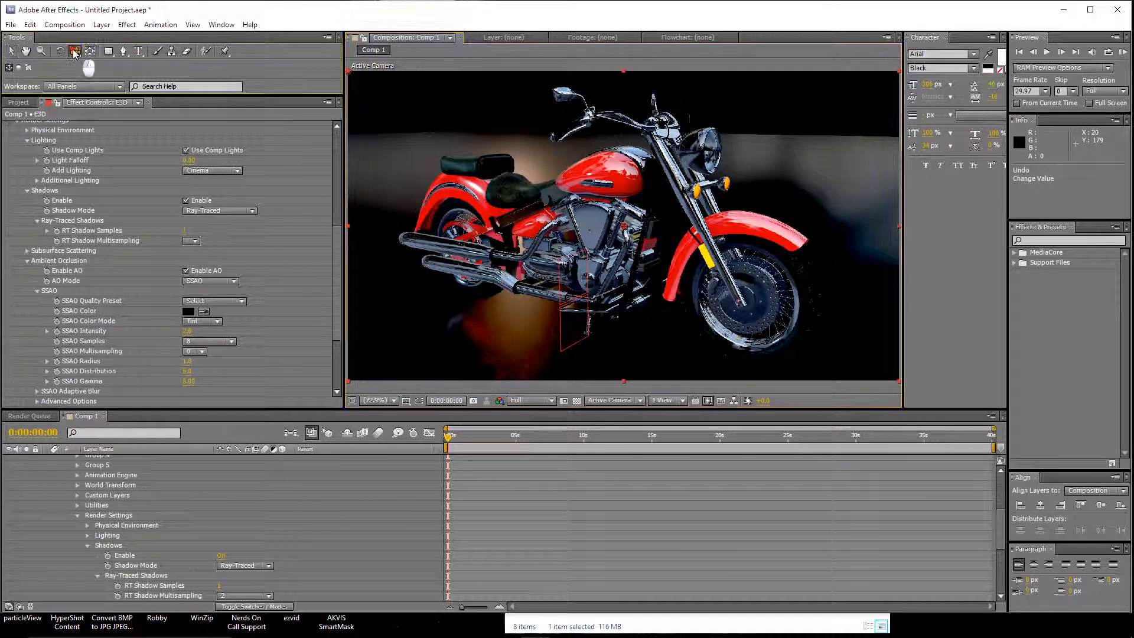
drag(484, 164, 526, 205)
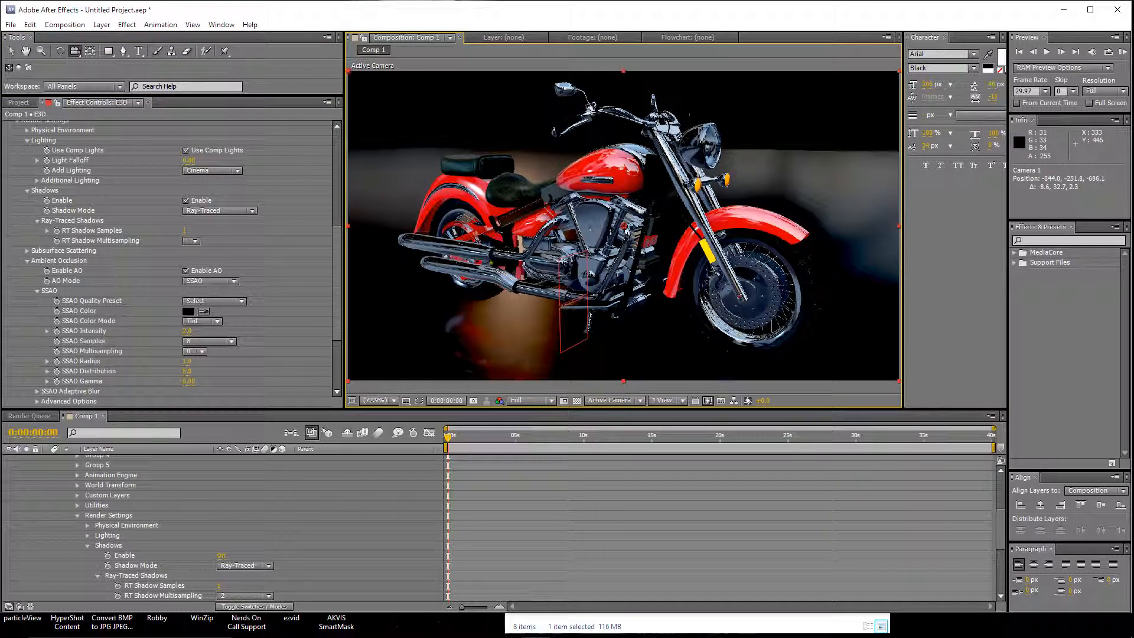
Step: Add a second light of type Ambient with a very low intensity
click(100, 25)
mouse_move(89, 36)
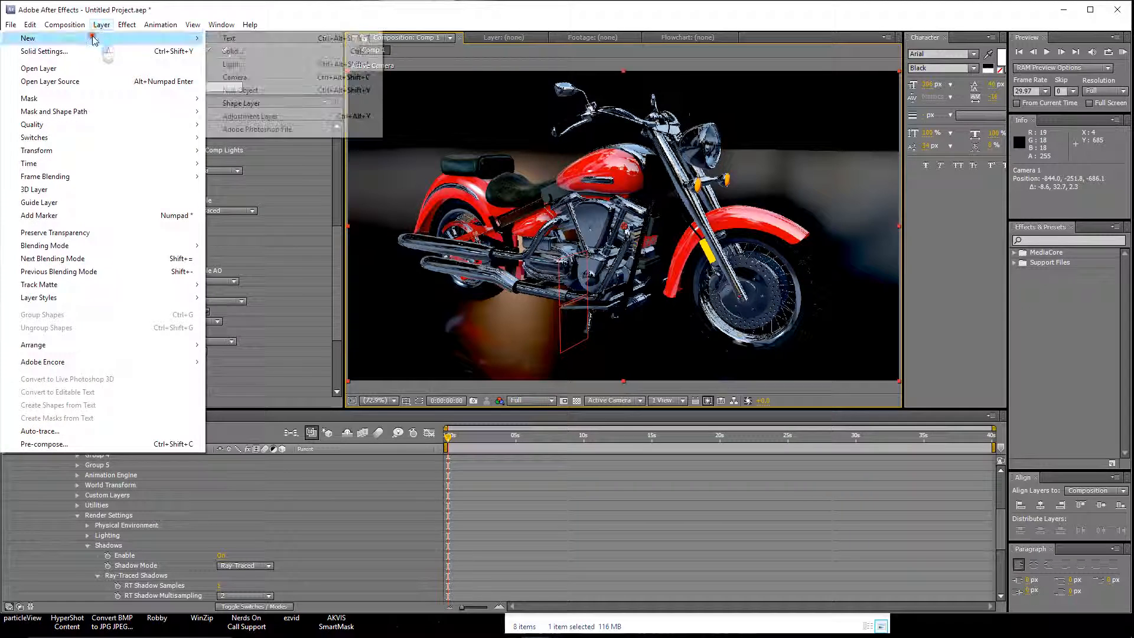
click(260, 64)
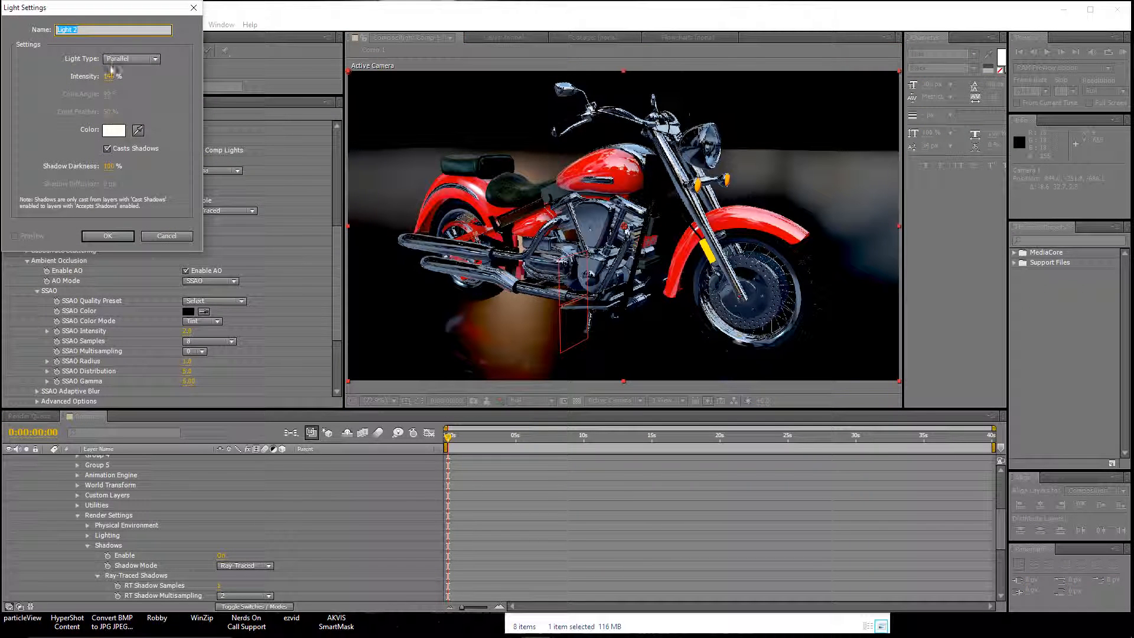
click(131, 59)
click(132, 113)
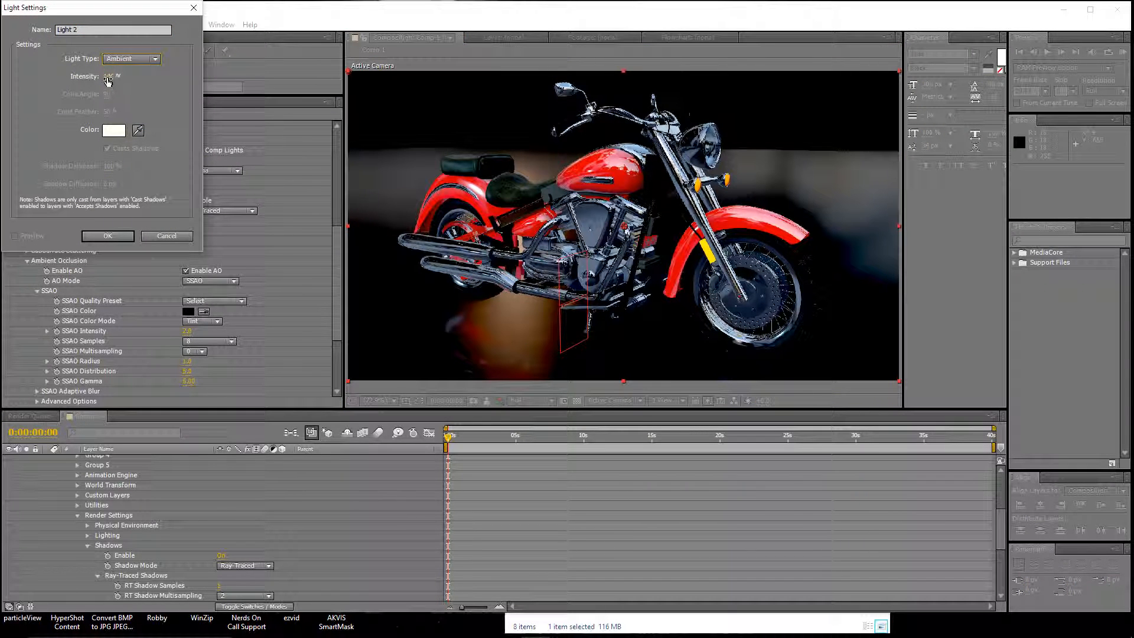
drag(108, 81, 40, 98)
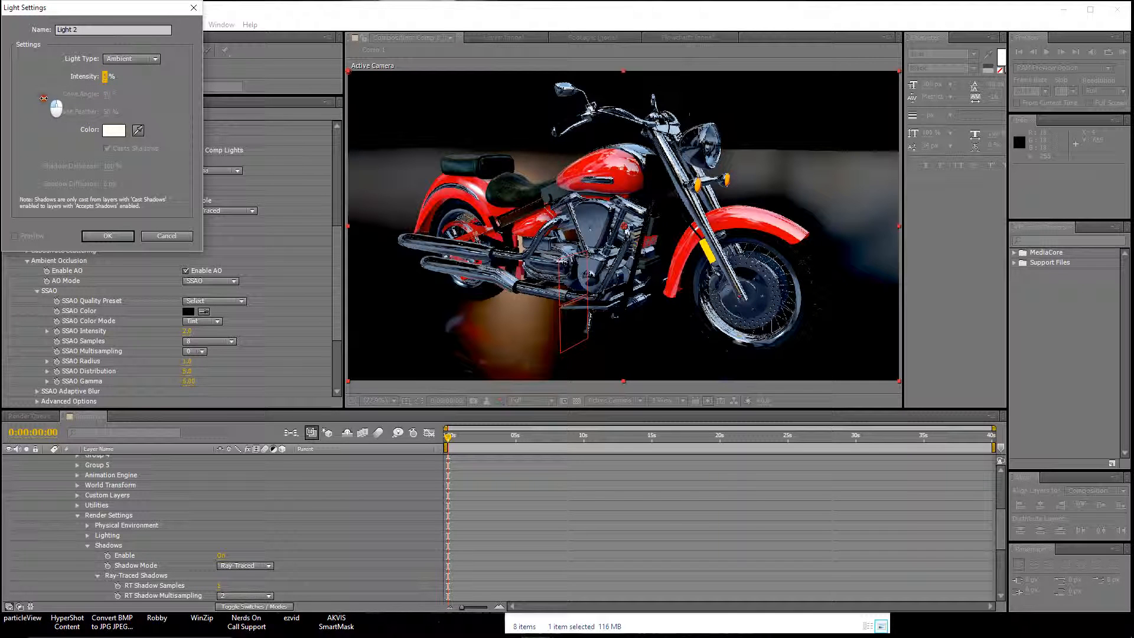
click(108, 236)
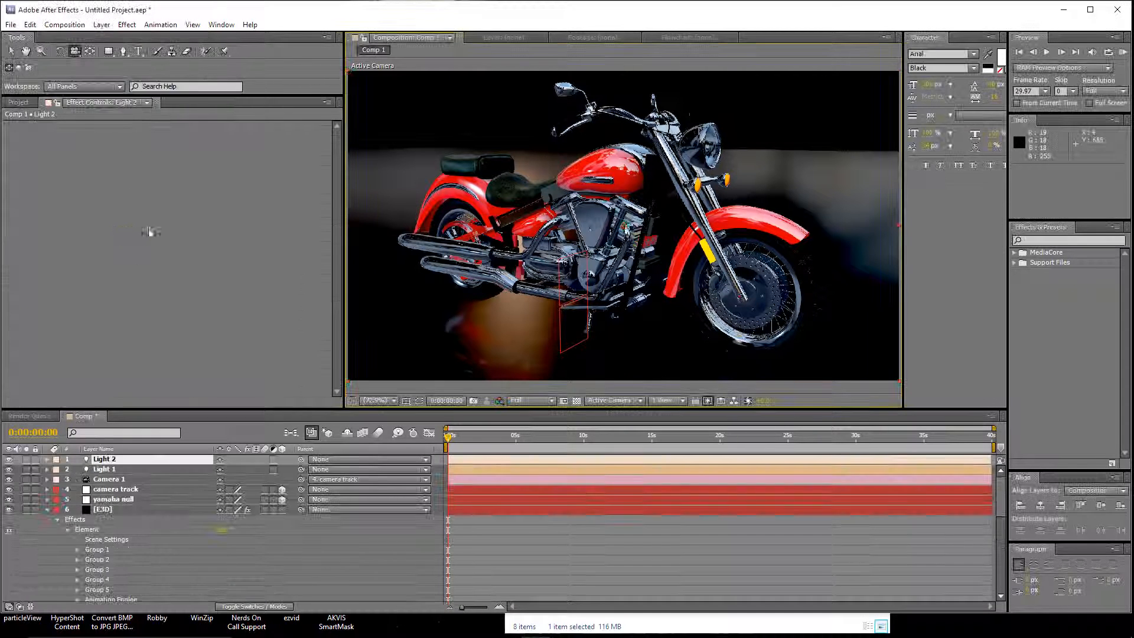
Step: Change the color of the parallel light, Light 1, to light blue (6393DB)
click(46, 469)
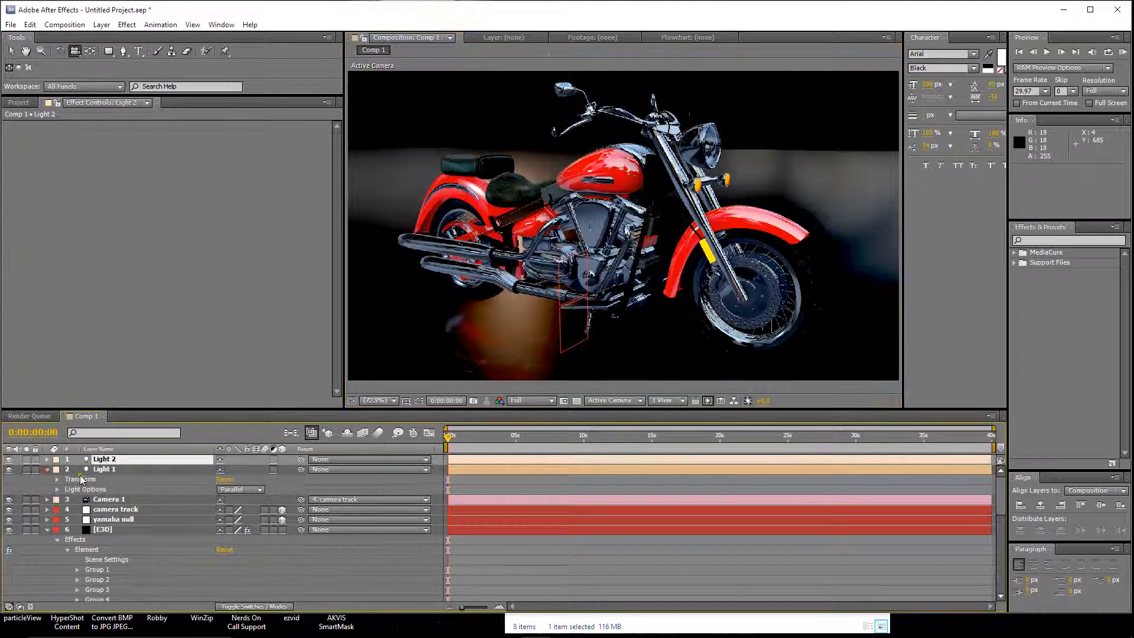
click(58, 490)
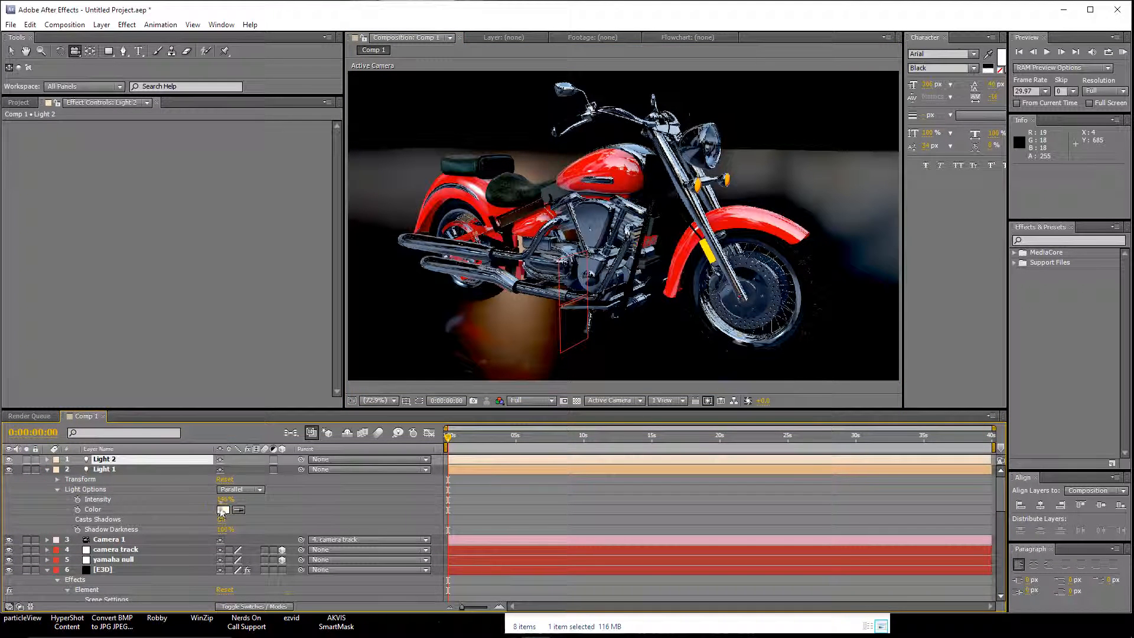
click(222, 510)
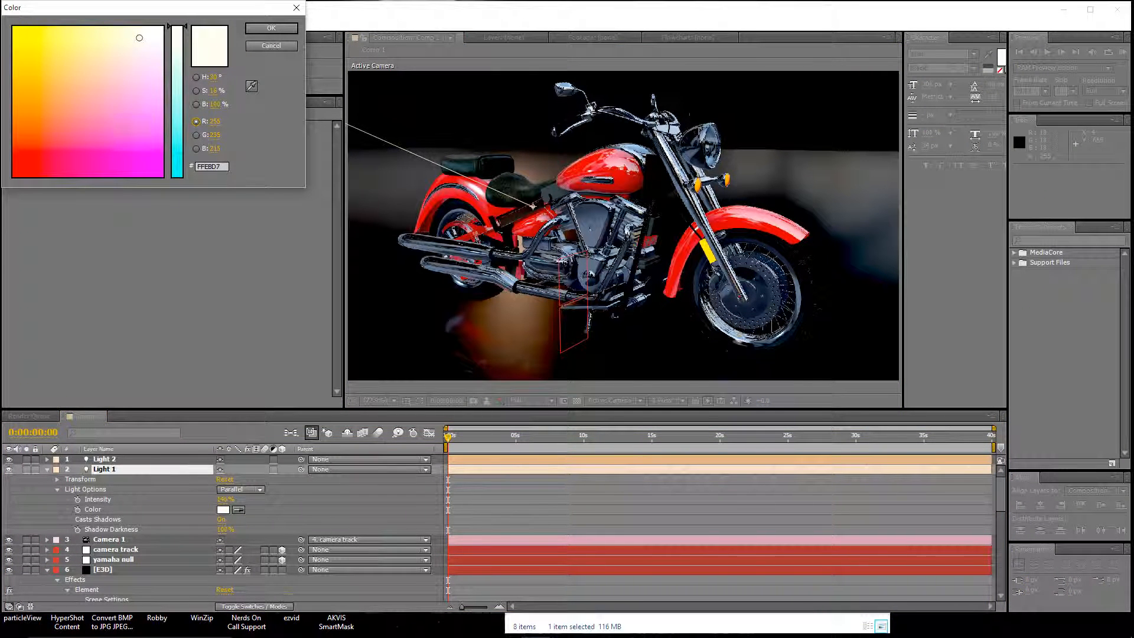
click(124, 116)
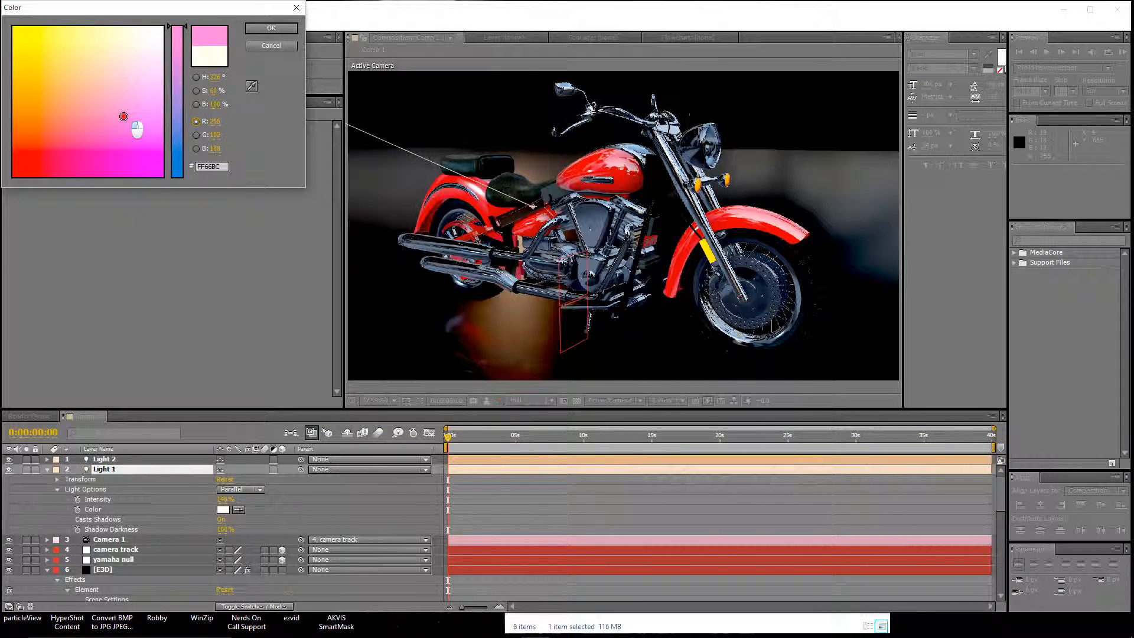
click(178, 118)
click(142, 90)
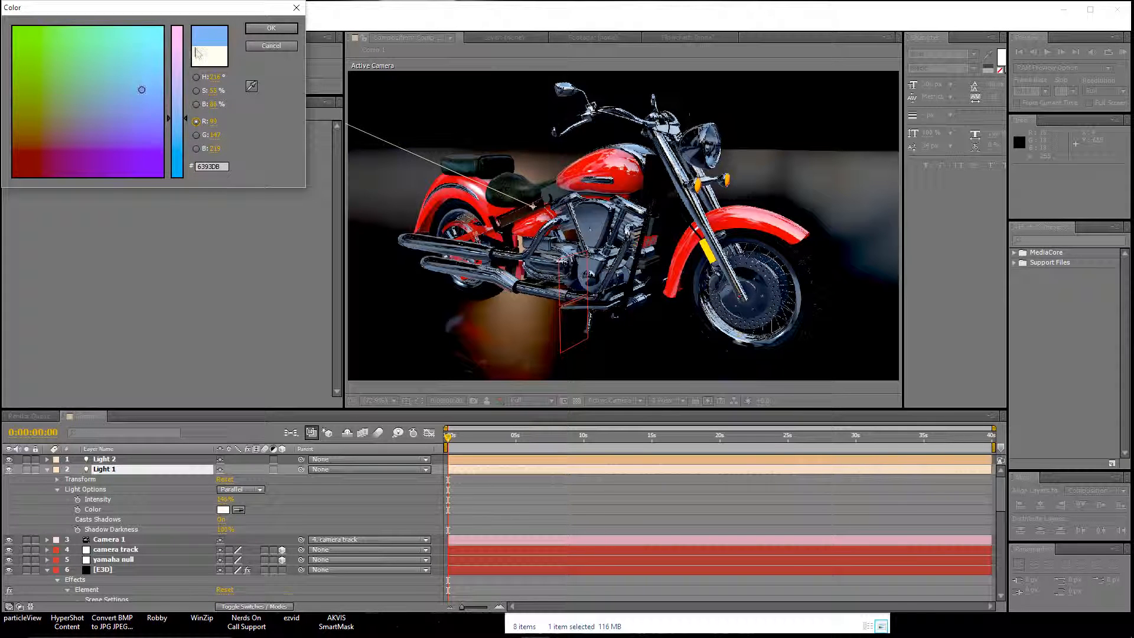
click(271, 27)
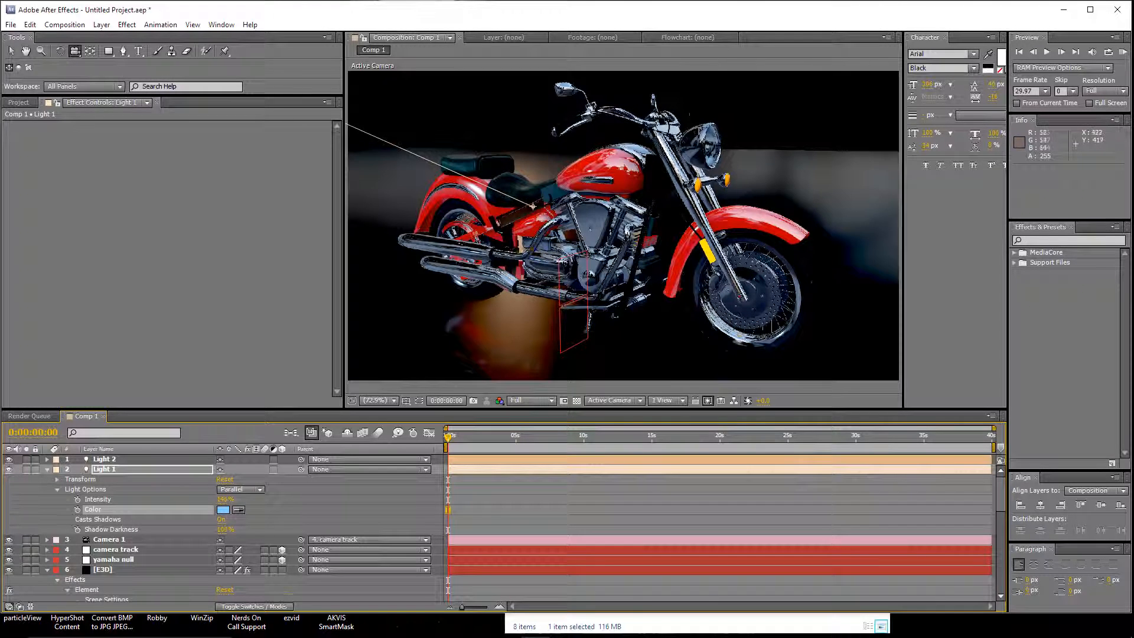
Step: Orbit the camera and dolly in on the motorcycle's engine, to about -441, -170, -457
drag(533, 245, 625, 172)
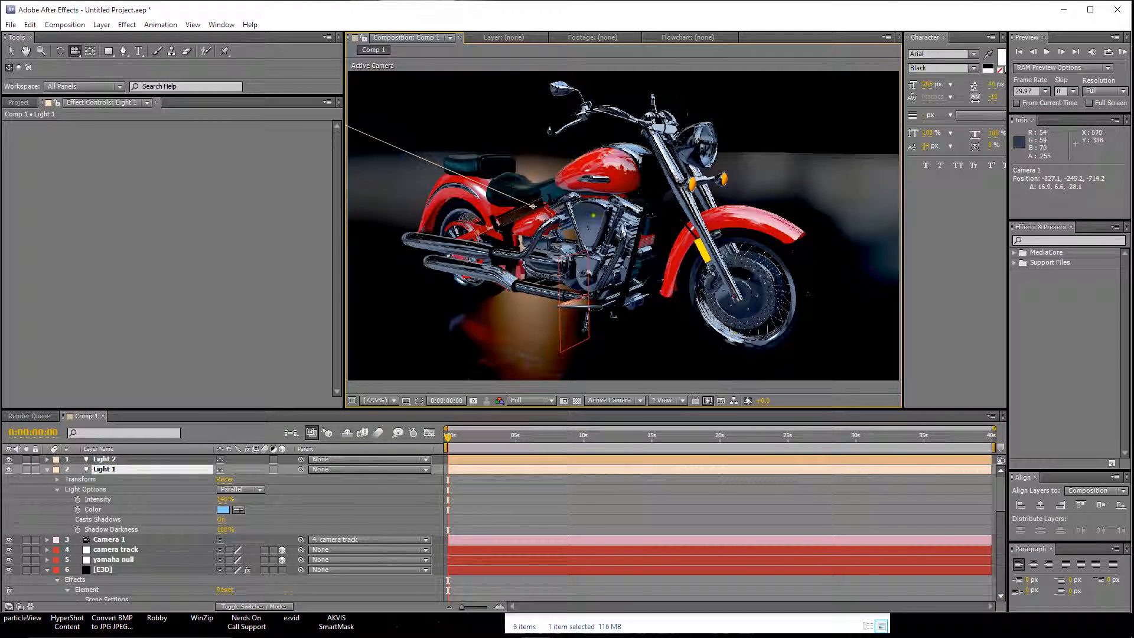
right_drag(599, 204, 718, 213)
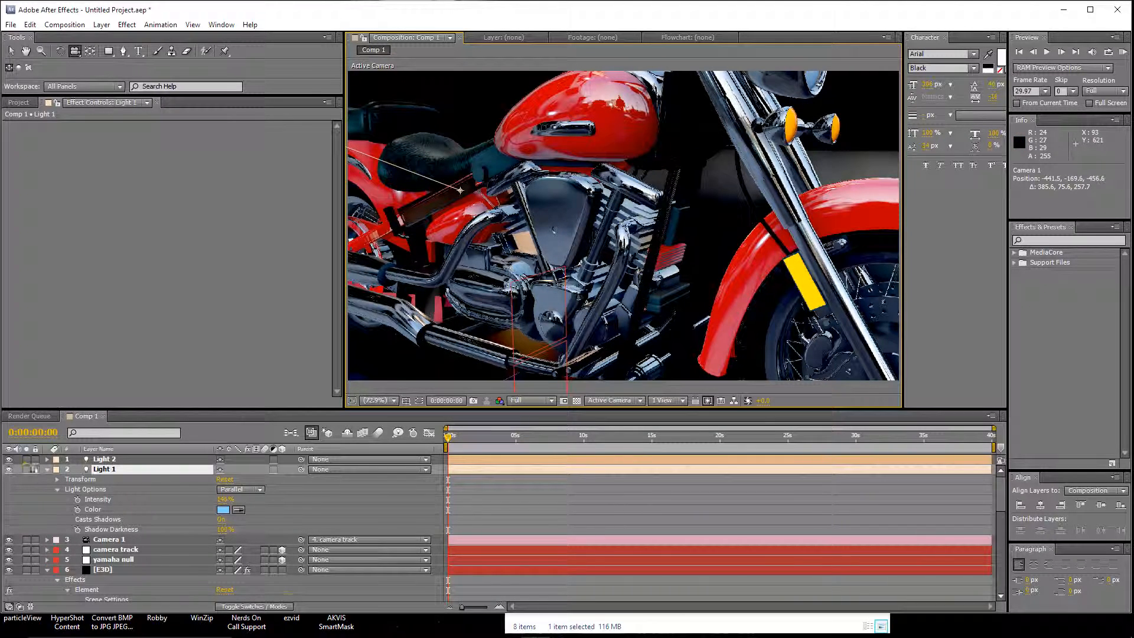
Step: In the E3D layer's Element output settings, set Supersampling to 2 and enable Enhanced Multisampling
click(50, 468)
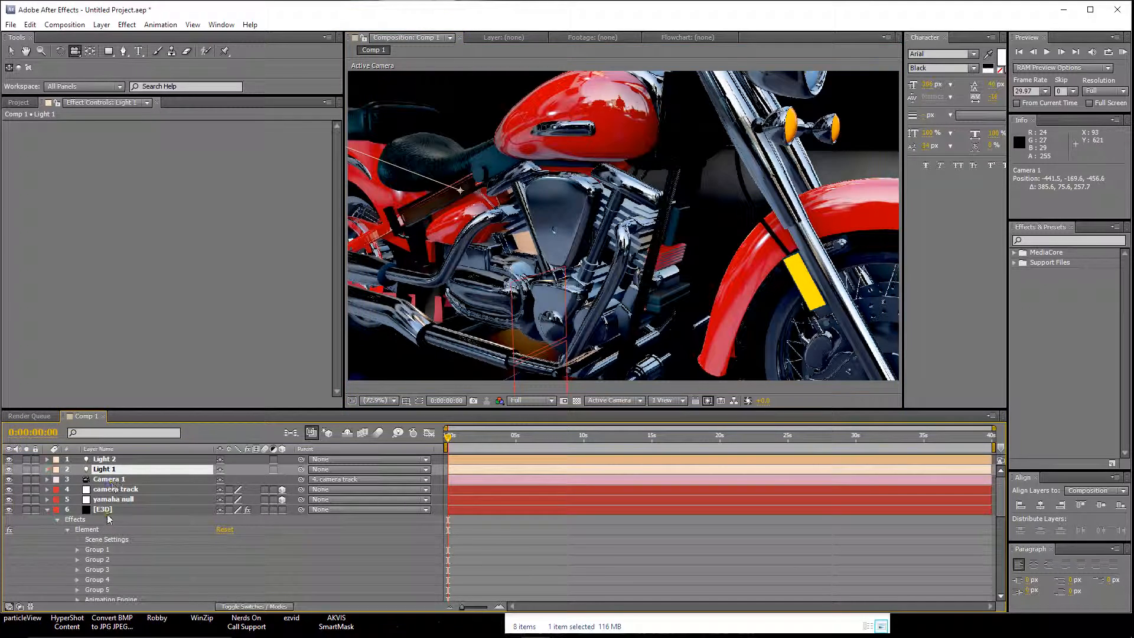
click(104, 509)
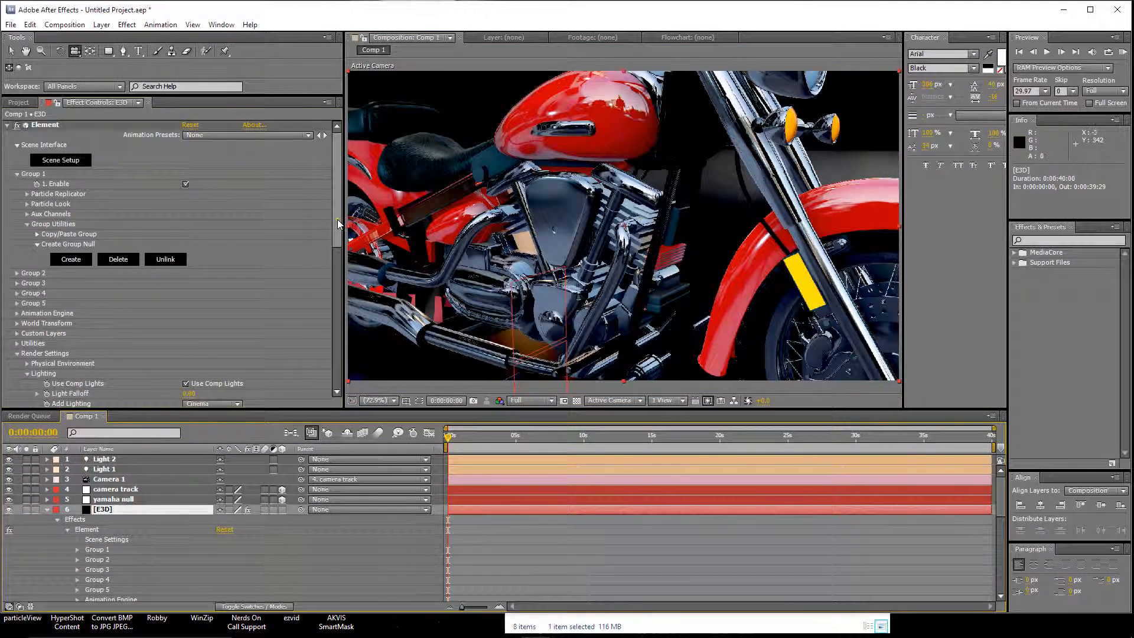
scroll(331, 307, down, 10)
scroll(349, 352, down, 6)
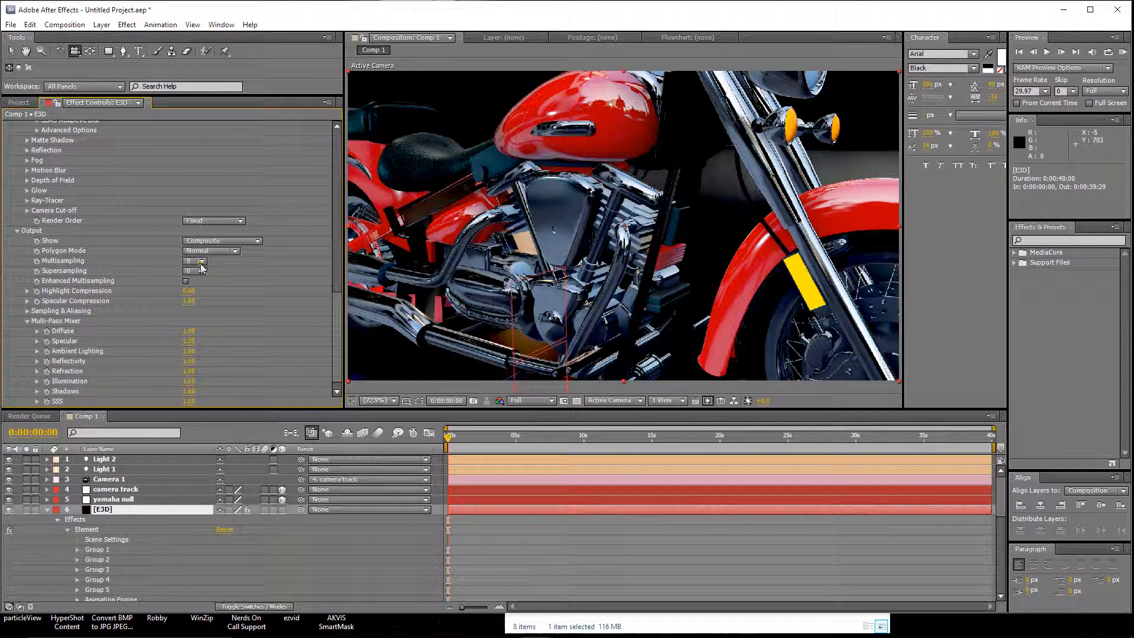
click(201, 271)
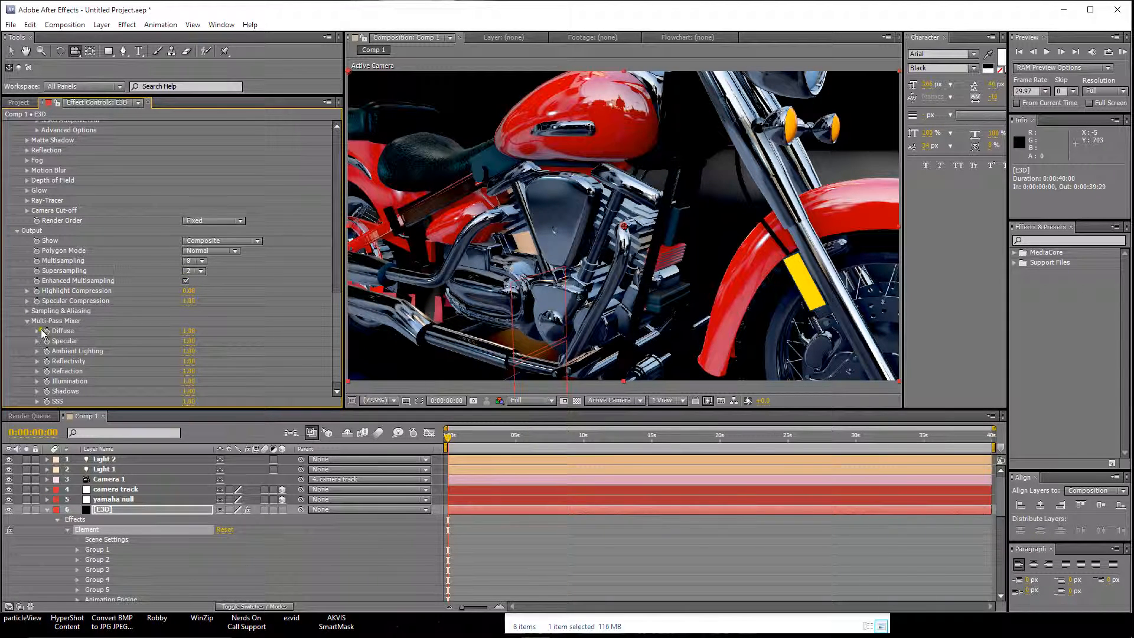
Step: Set Element's FXAA Smoothing to 6 with Compress Textures disabled, and raise Supersampling to 4
click(27, 311)
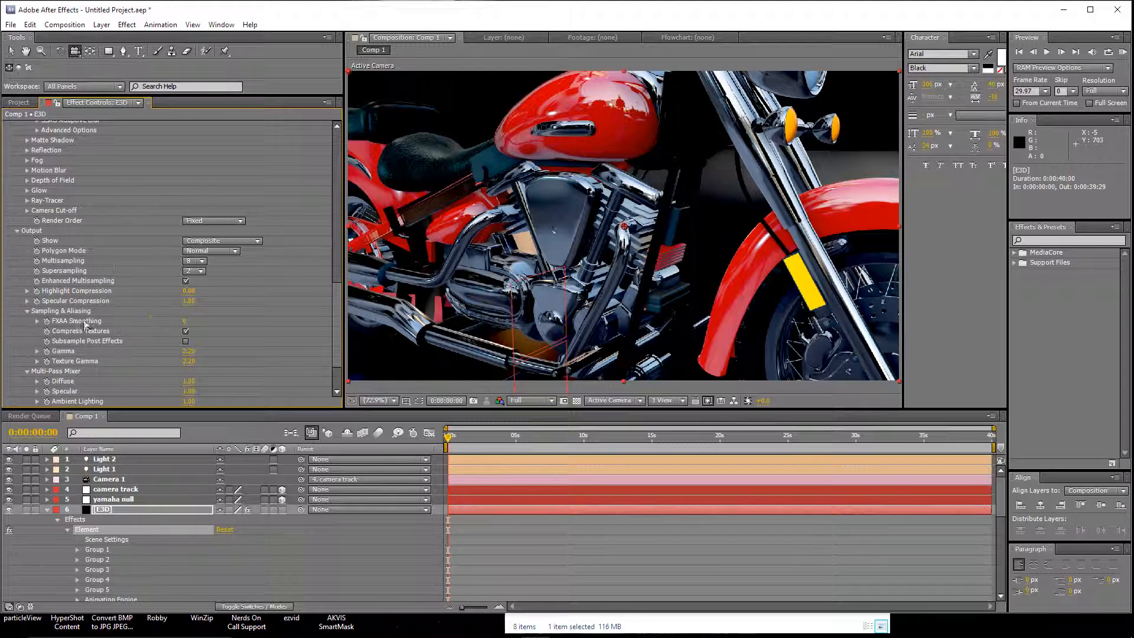
click(37, 320)
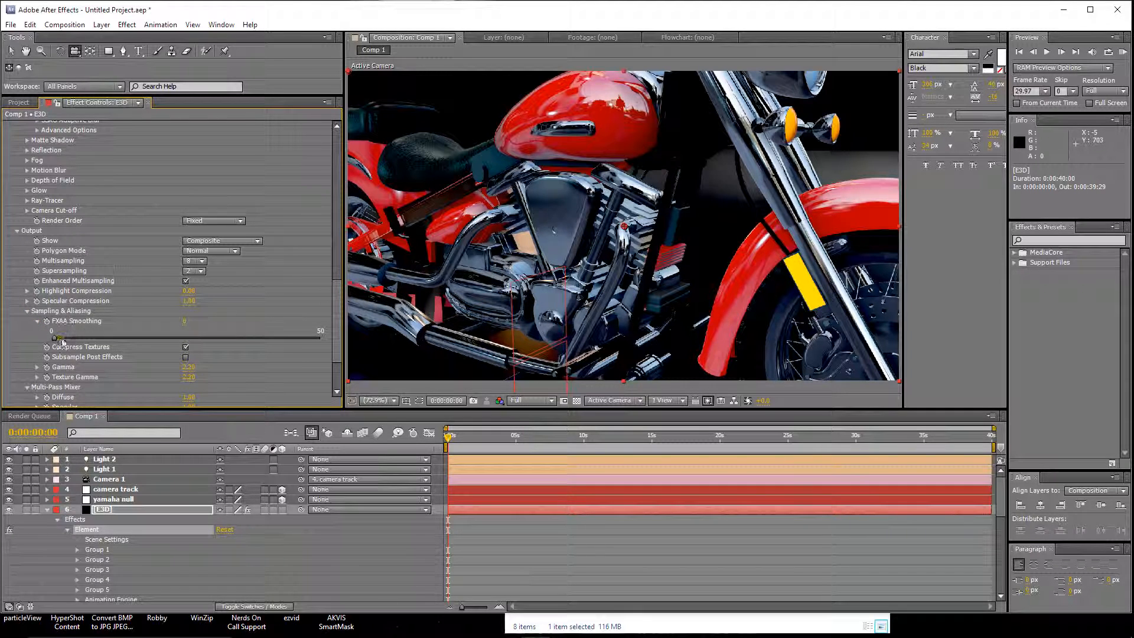
drag(55, 337, 144, 338)
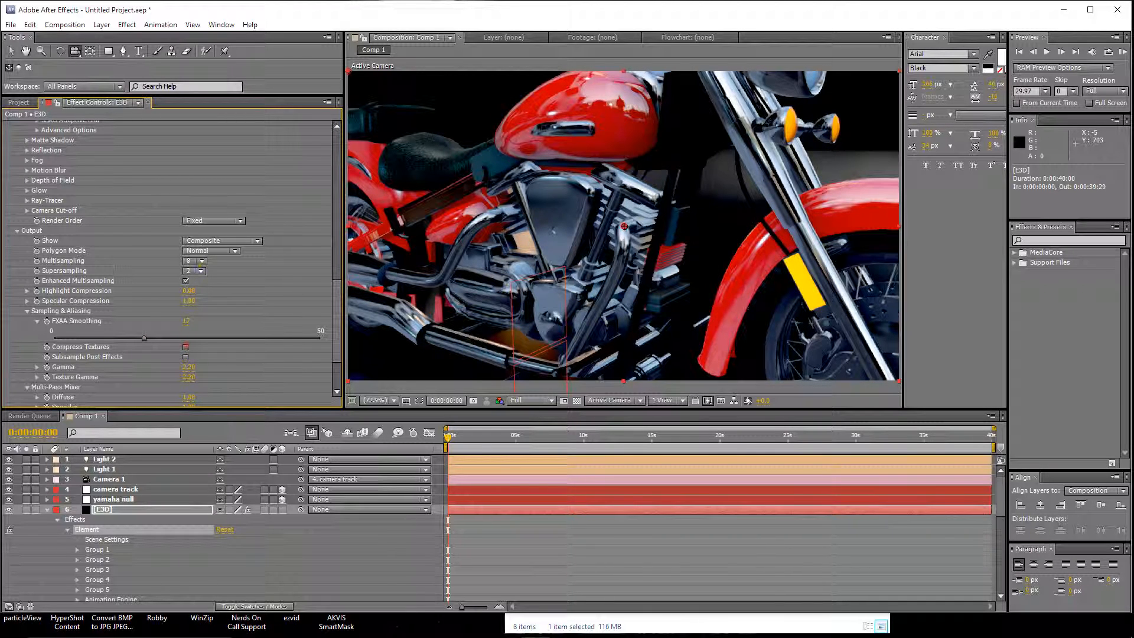
click(201, 271)
drag(110, 338, 87, 338)
Step: Pull the camera back and orbit higher to frame the whole motorcycle, at about -764, -353, -678
right_drag(612, 176, 526, 266)
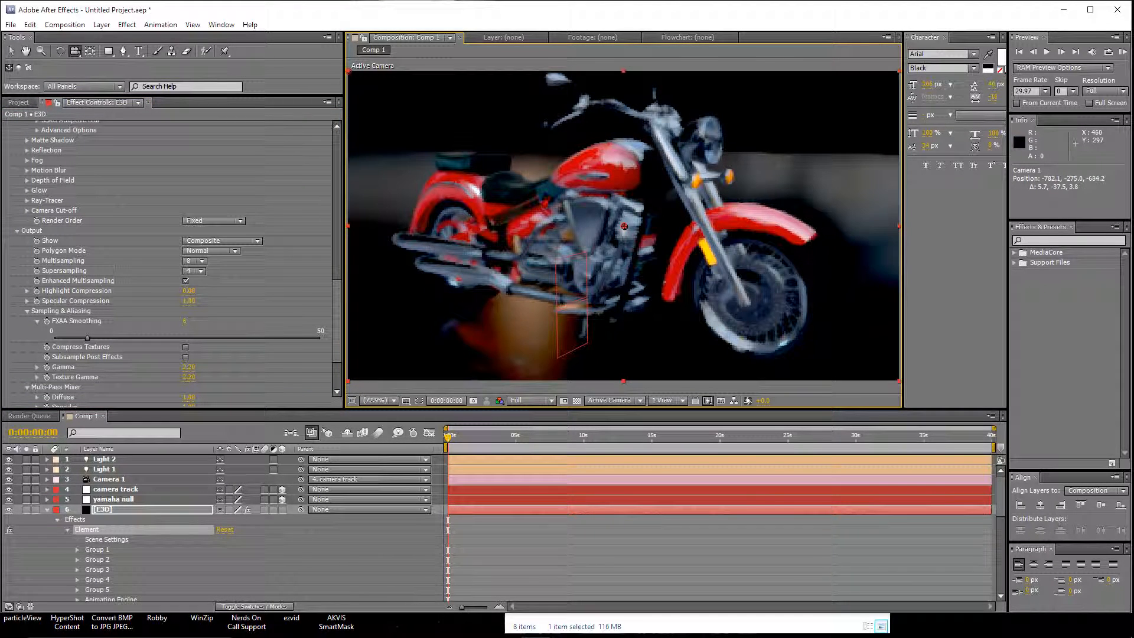
mouse_move(545, 194)
mouse_down()
mouse_move(546, 208)
mouse_move(544, 195)
mouse_up()
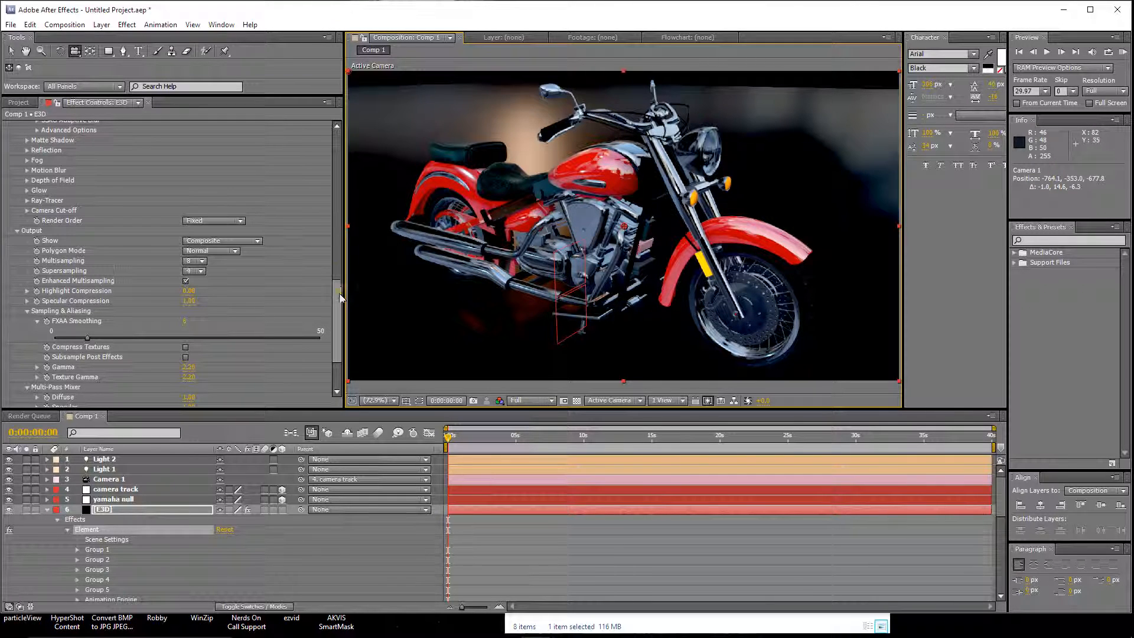
Step: Open Element's Scene Setup and switch the preview to the Top view
drag(336, 237, 343, 140)
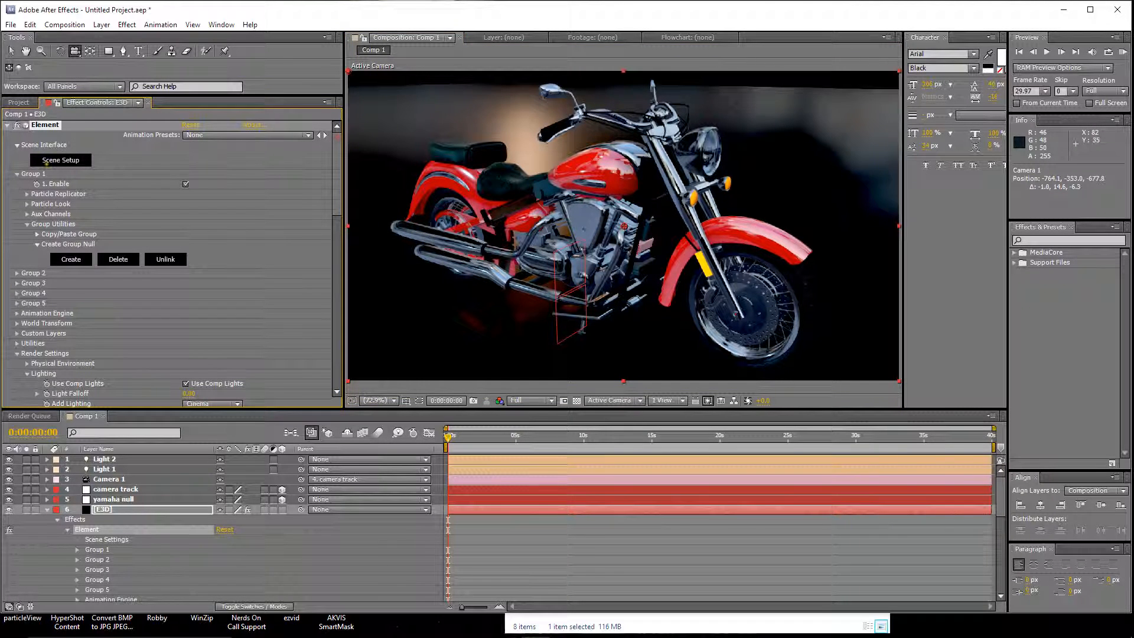
click(60, 160)
click(39, 109)
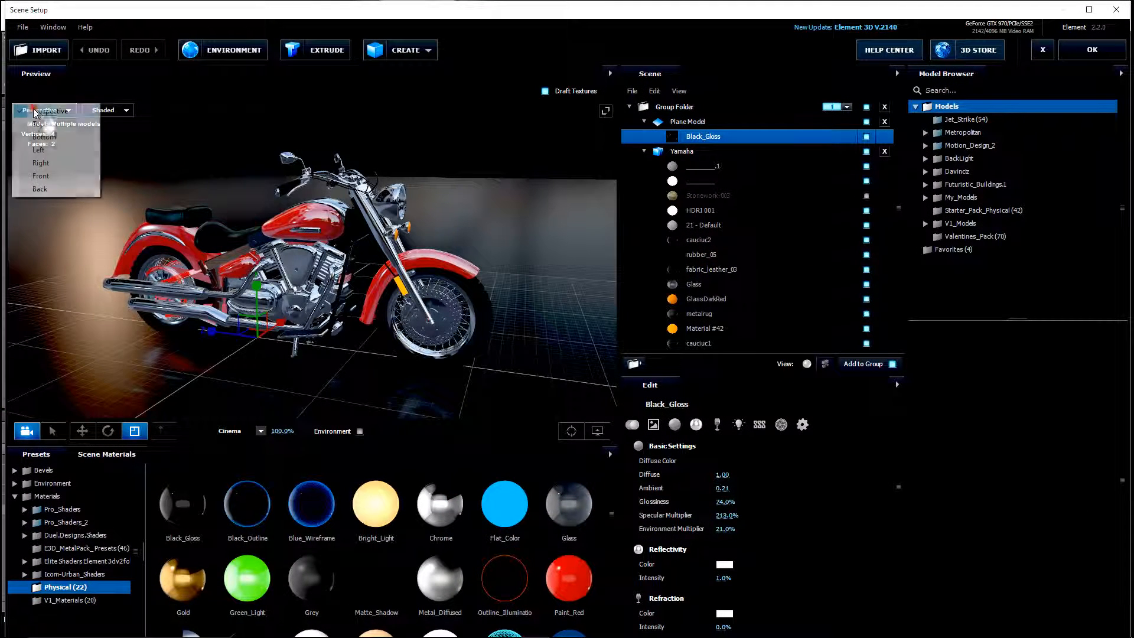
click(37, 125)
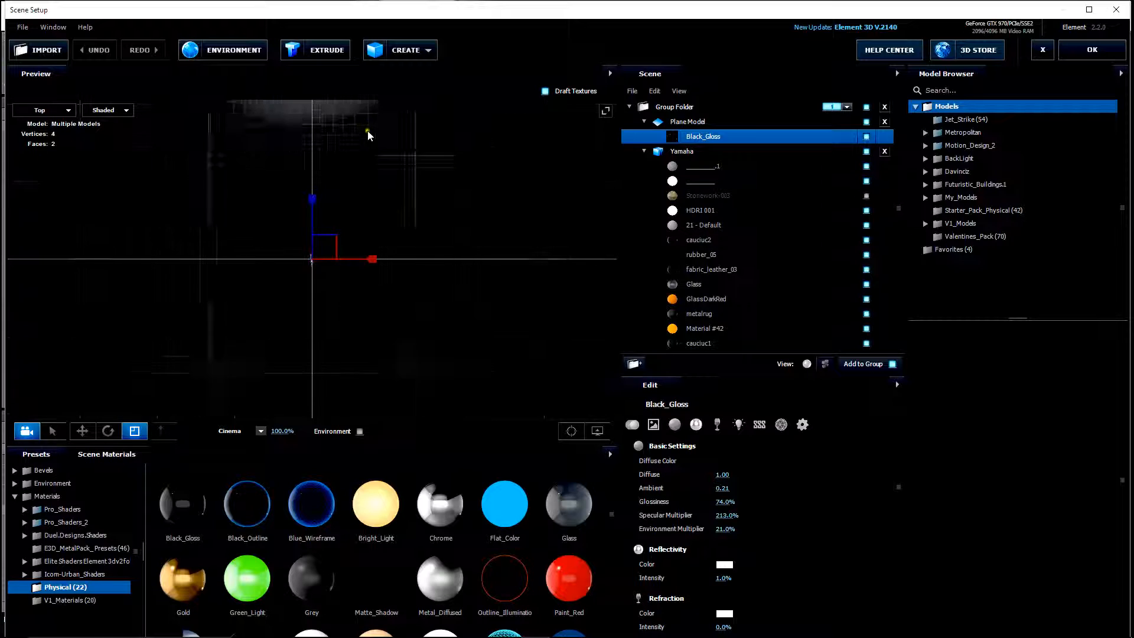
Step: Try moving the entire Group Folder about 31 along Z in the top view, and undo the move
click(688, 122)
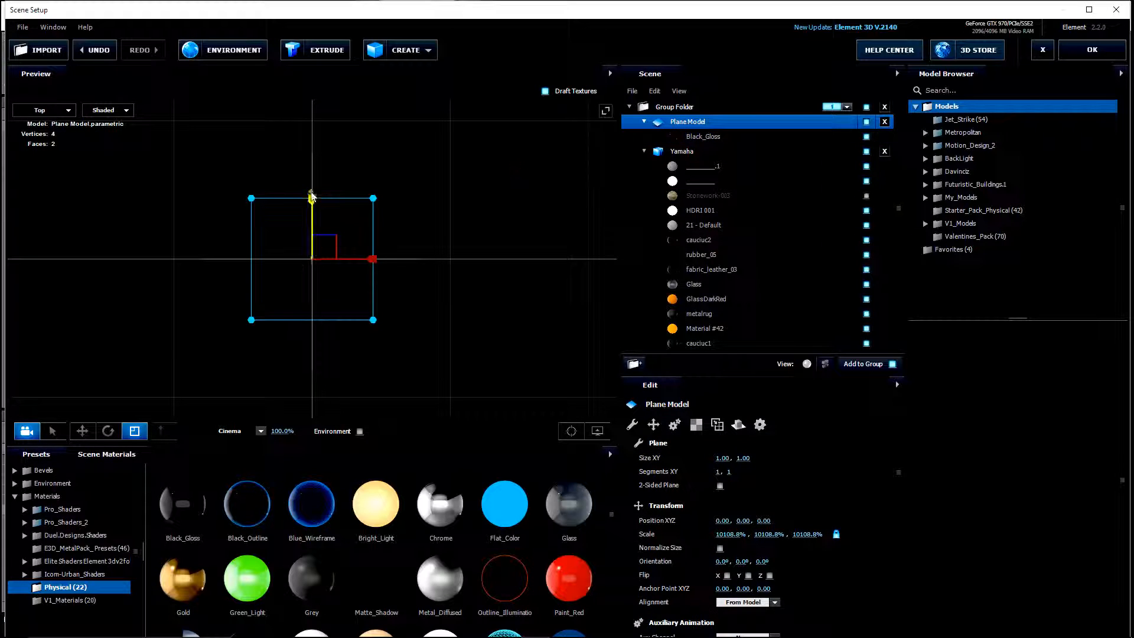
click(680, 109)
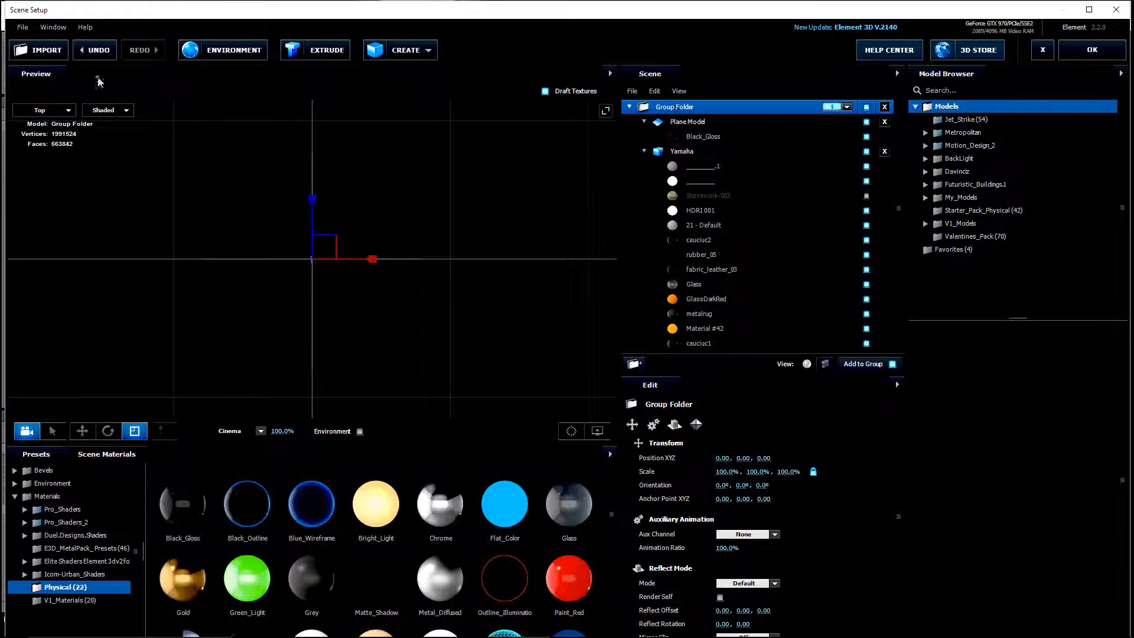
click(79, 429)
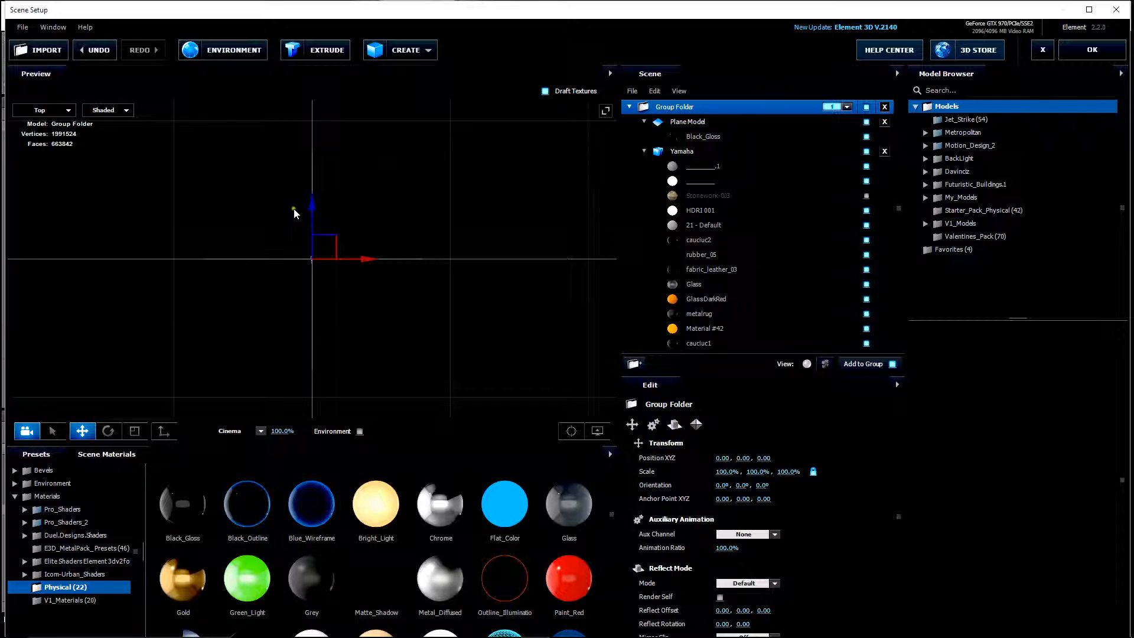
drag(313, 201, 317, 163)
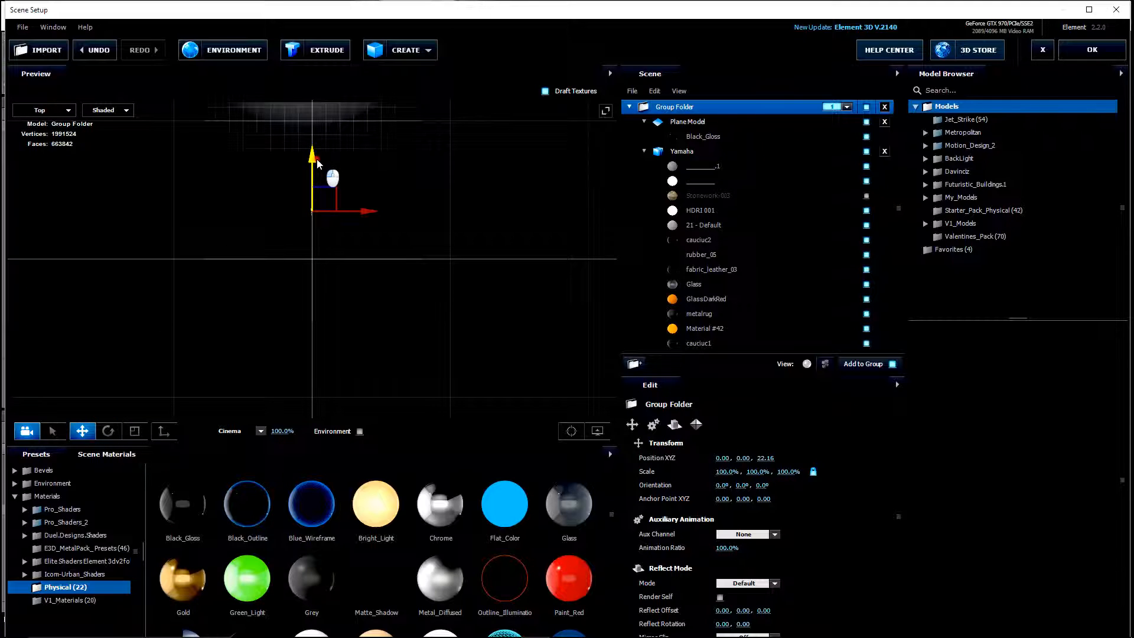
drag(318, 163, 334, 140)
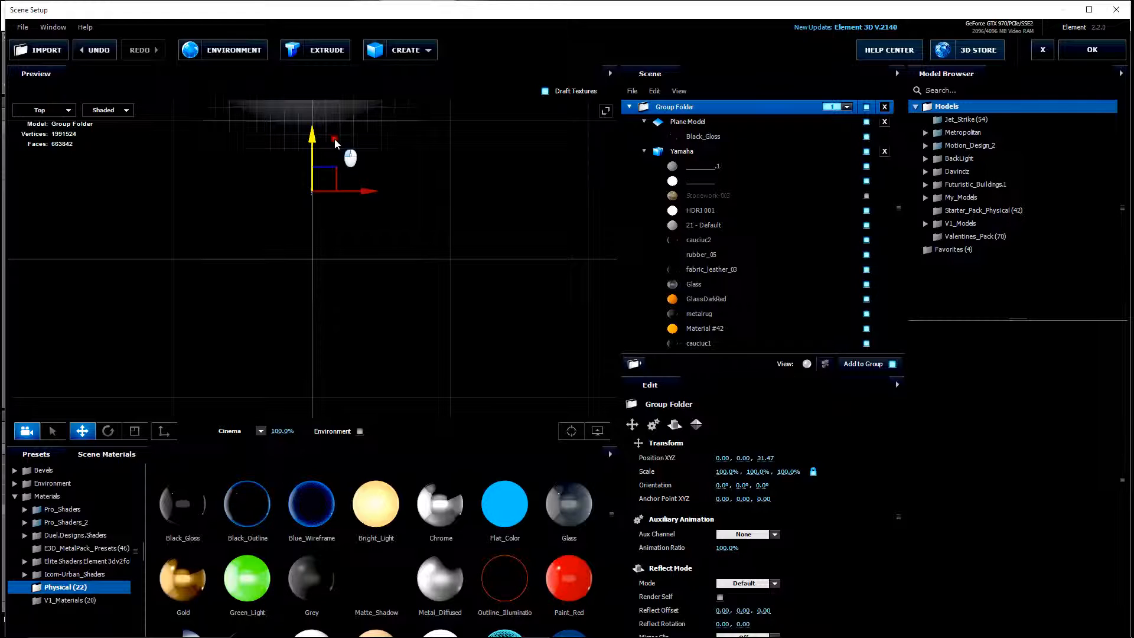
click(94, 50)
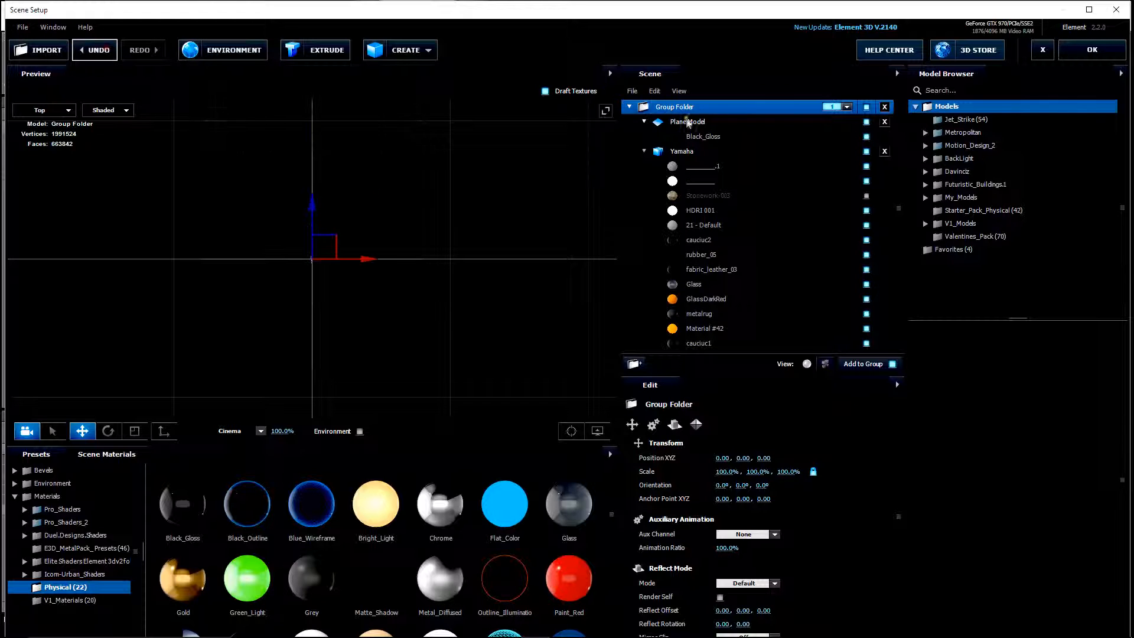
Step: Move only the Plane Model along positive Z in the top view and accept the scene changes
click(688, 122)
drag(313, 213, 313, 167)
click(1068, 48)
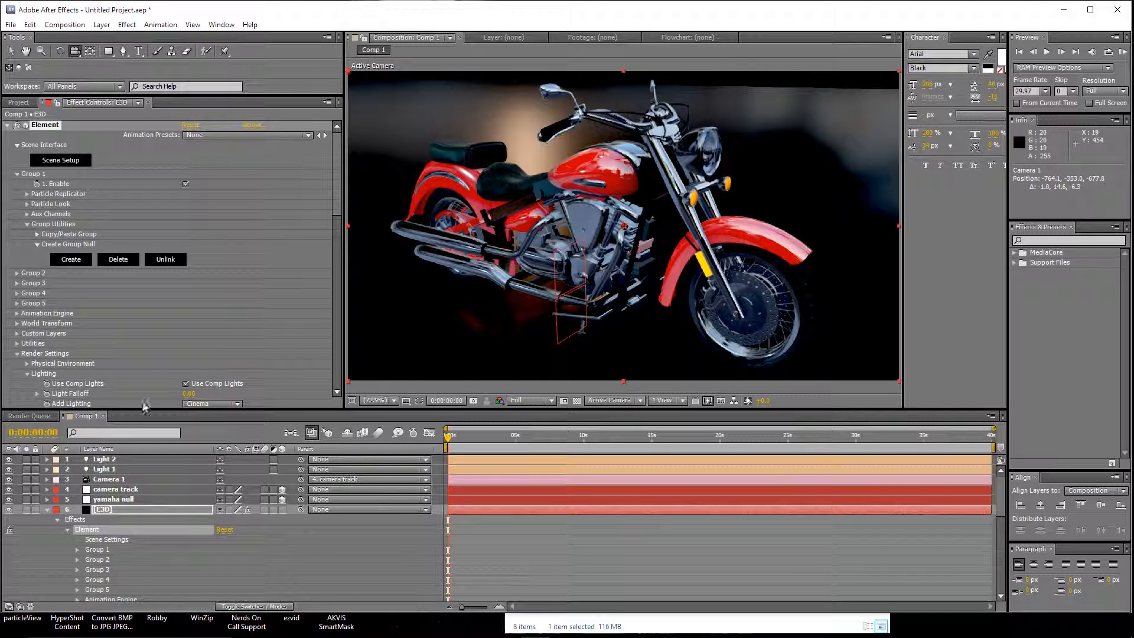
Step: Increase the intensity of the parallel light, Light 1, in its light settings
double_click(90, 470)
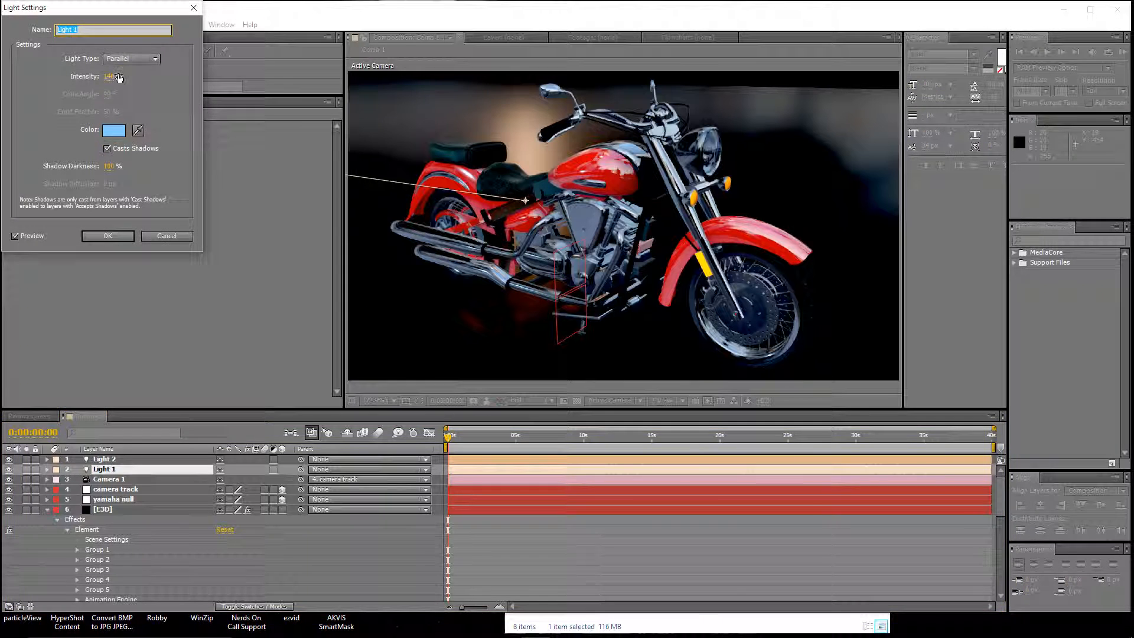
drag(111, 77, 139, 77)
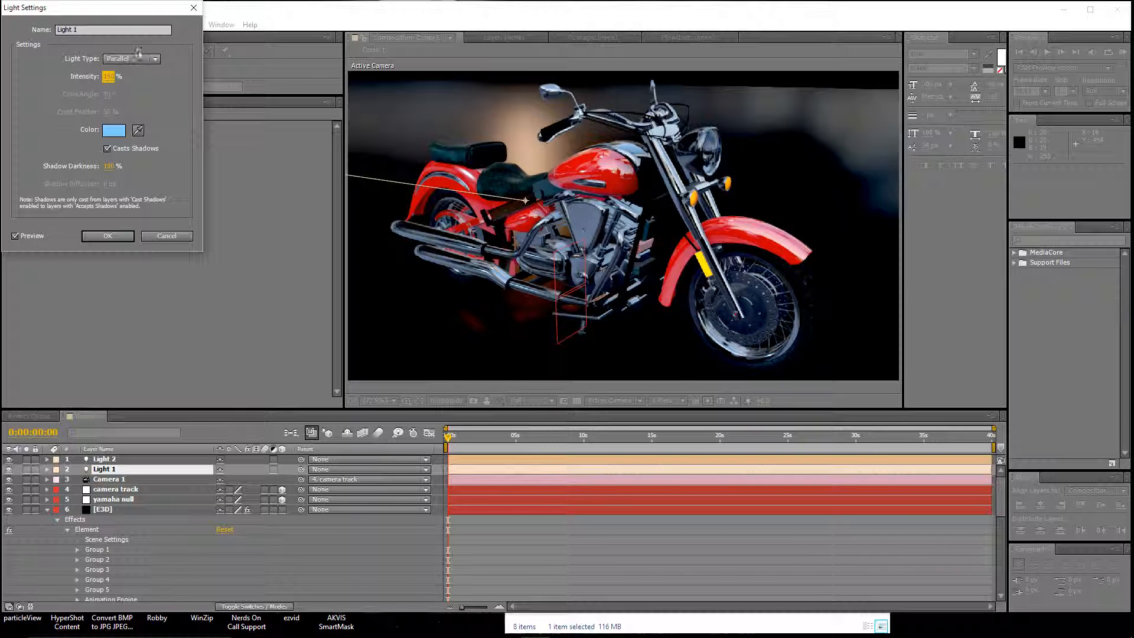
click(108, 236)
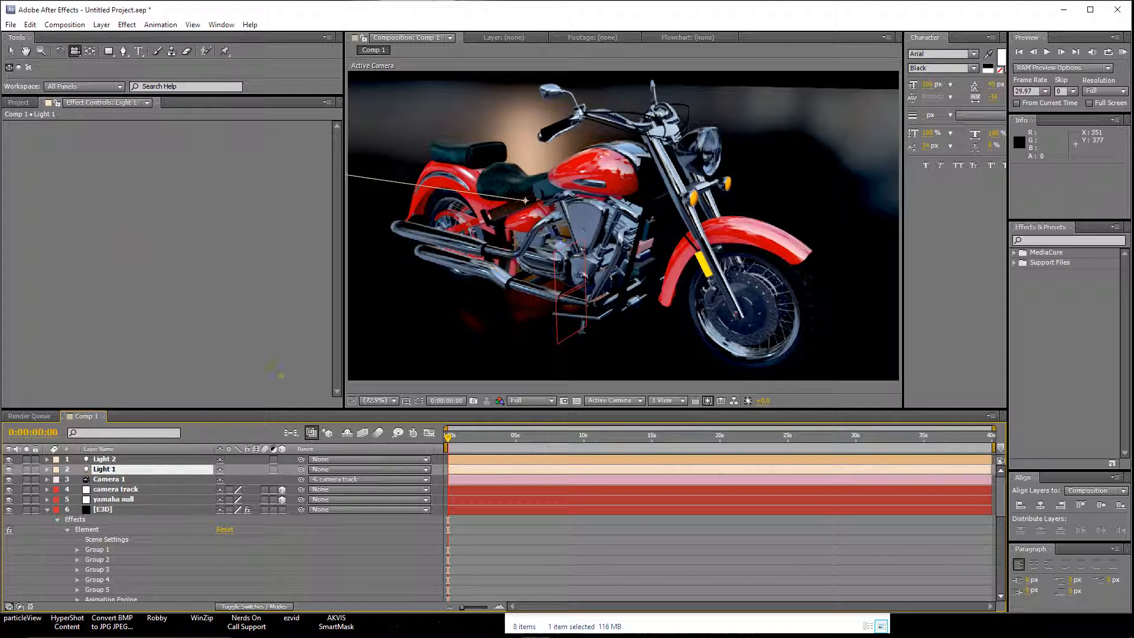
Step: Set the Element render mode on the E3D layer to Preview
click(107, 509)
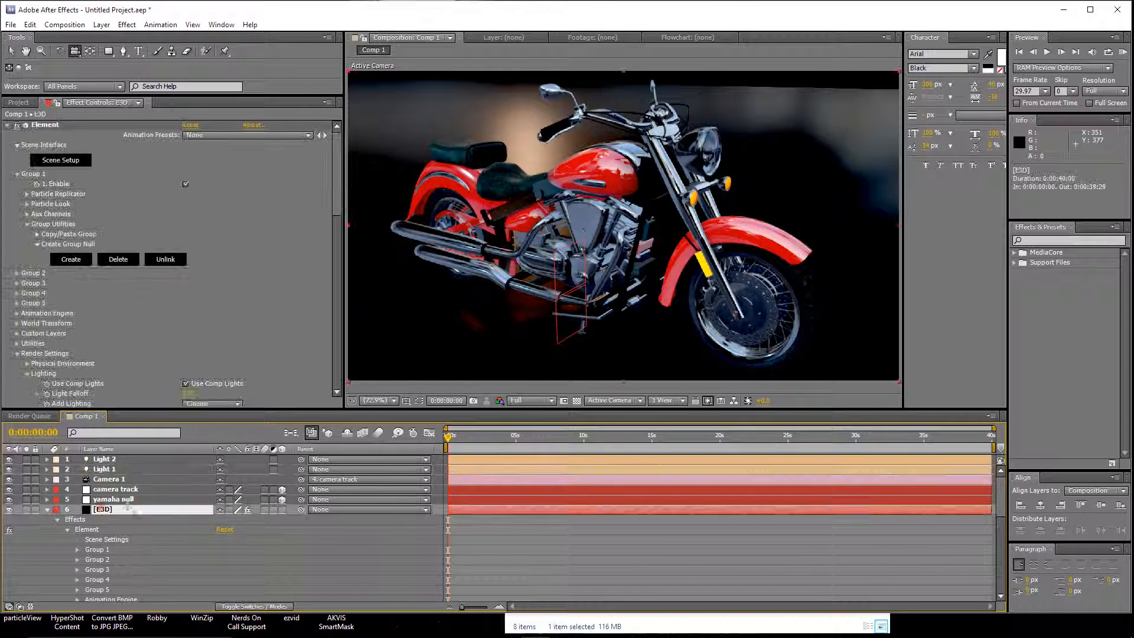
drag(335, 201, 337, 384)
click(225, 402)
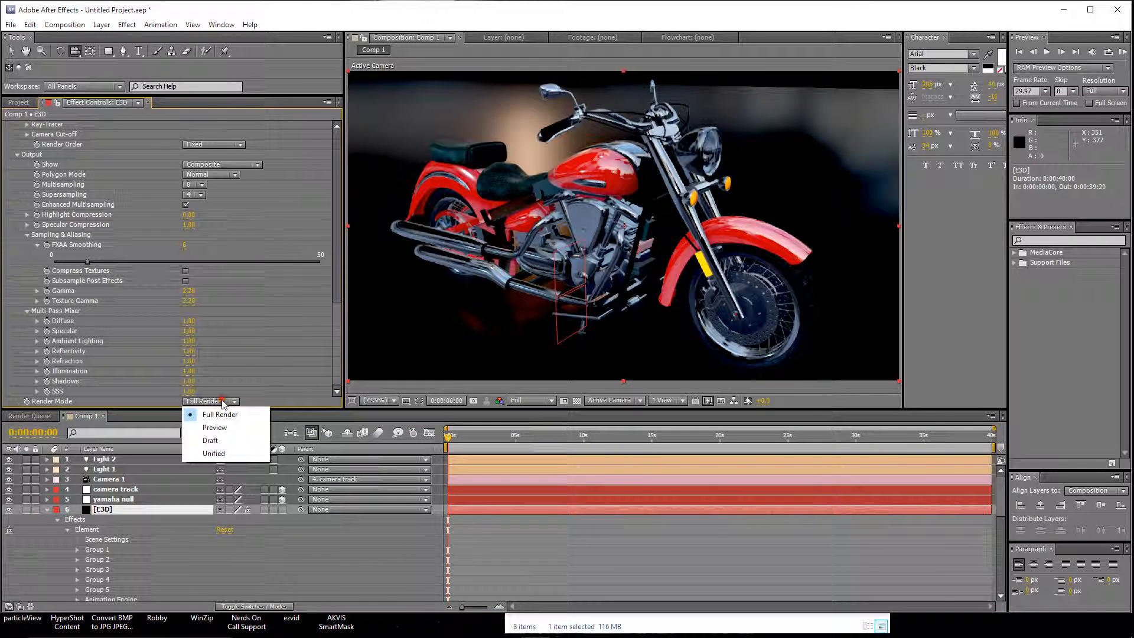
click(219, 431)
Step: Orbit and dolly the camera to a close-up of the exhaust pipes and engine, at about -266, -63, 153
mouse_move(550, 226)
mouse_down()
mouse_move(752, 208)
mouse_move(526, 216)
mouse_move(538, 217)
mouse_up()
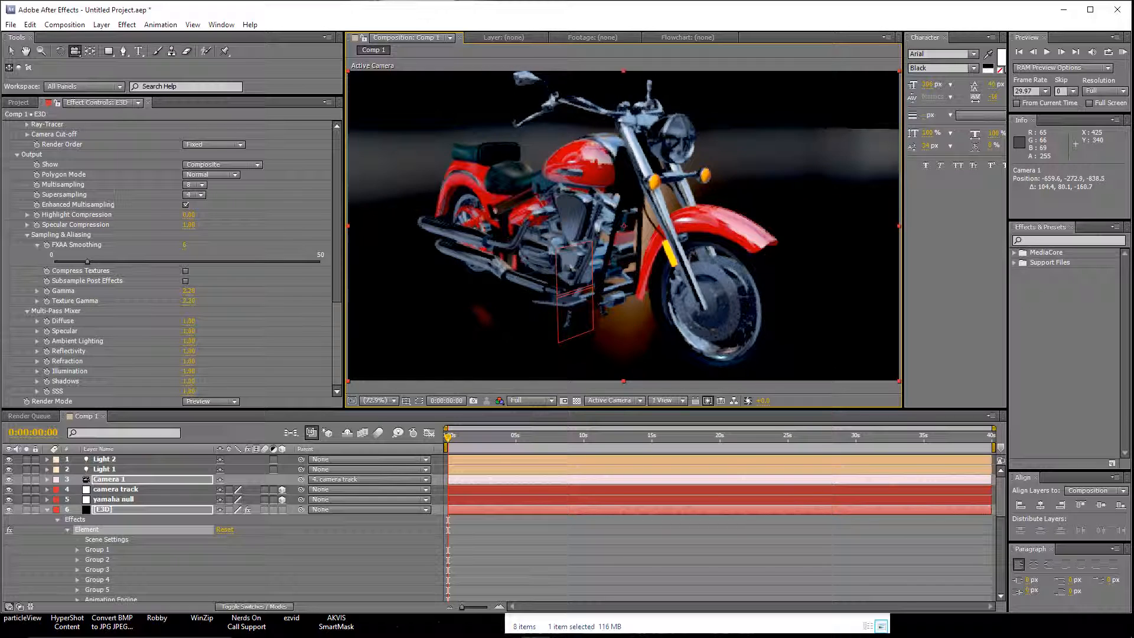
right_drag(539, 217, 626, 127)
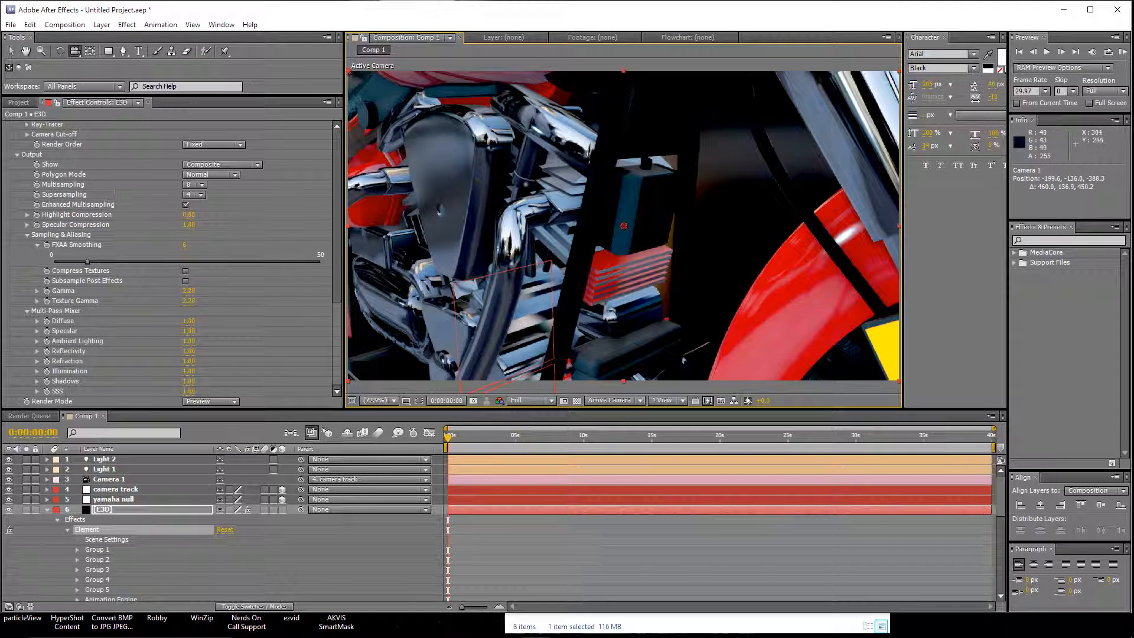
right_drag(514, 177, 503, 189)
drag(507, 186, 593, 177)
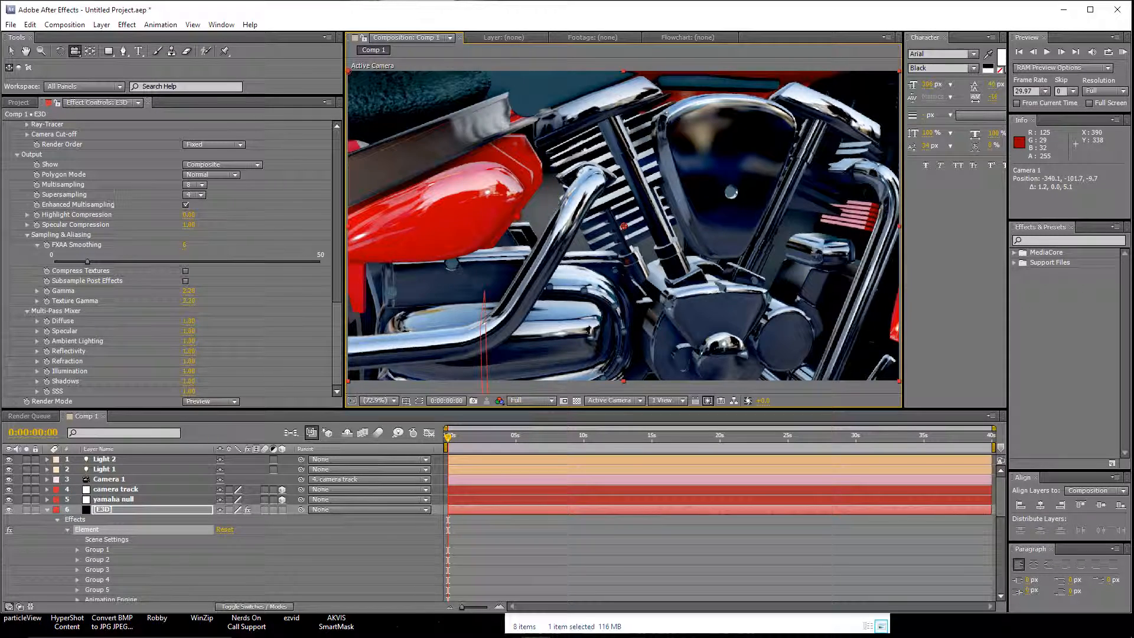
drag(515, 218, 558, 208)
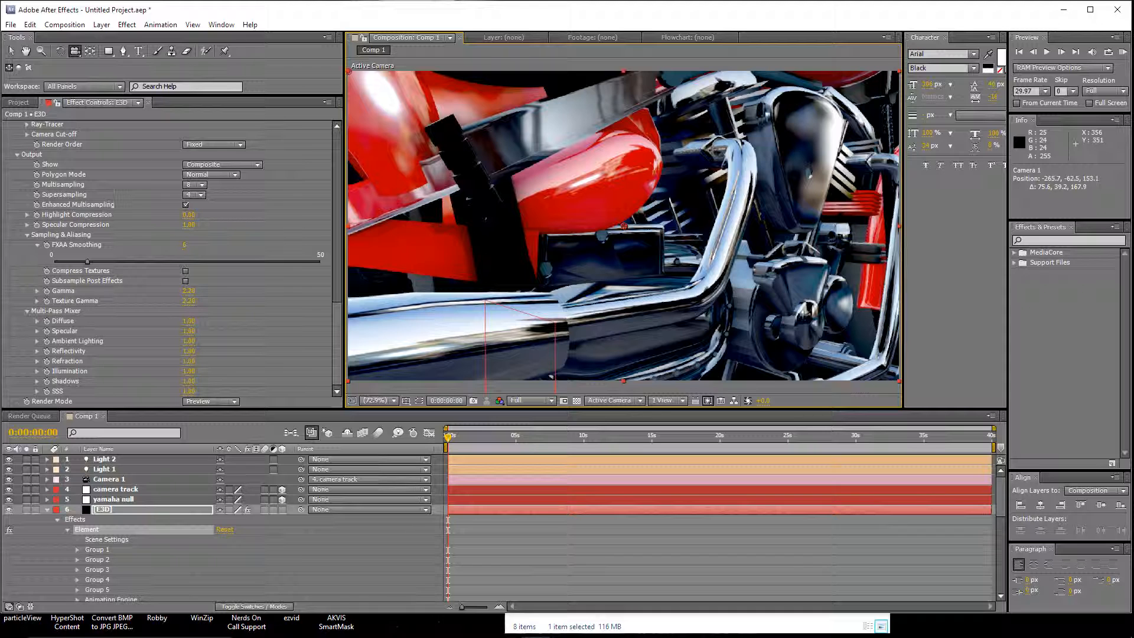
mouse_move(387, 635)
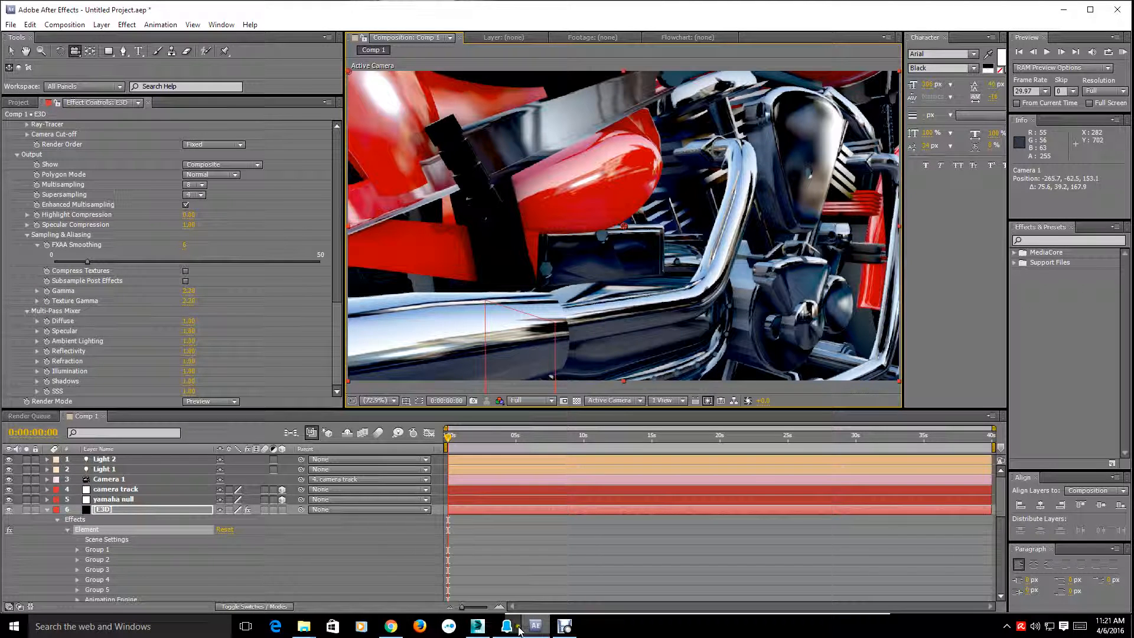